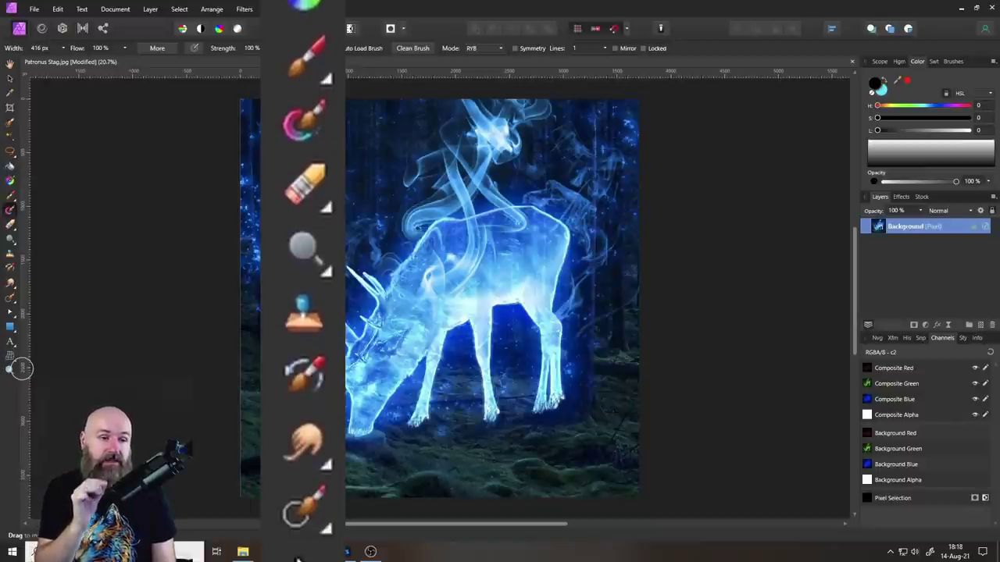
- Cycle through the Paint Brush, Selection Brush, Freehand Selection, Flood Select and Fill tools
click(10, 210)
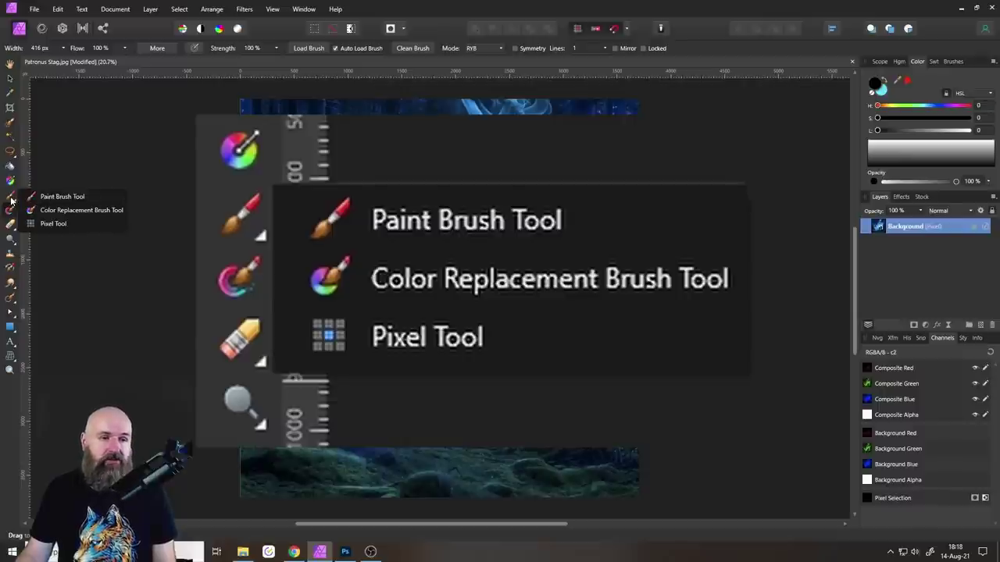
click(11, 201)
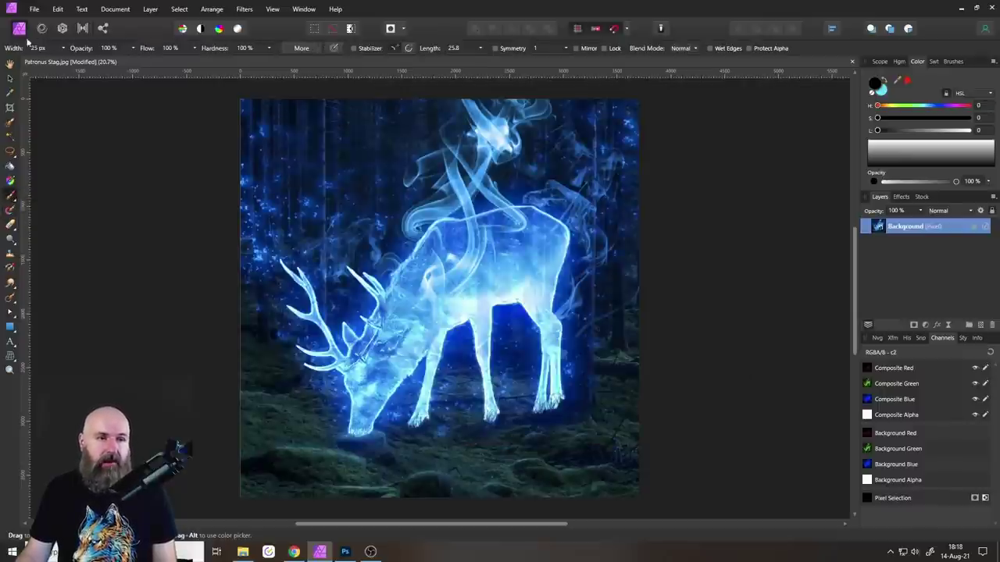
click(9, 123)
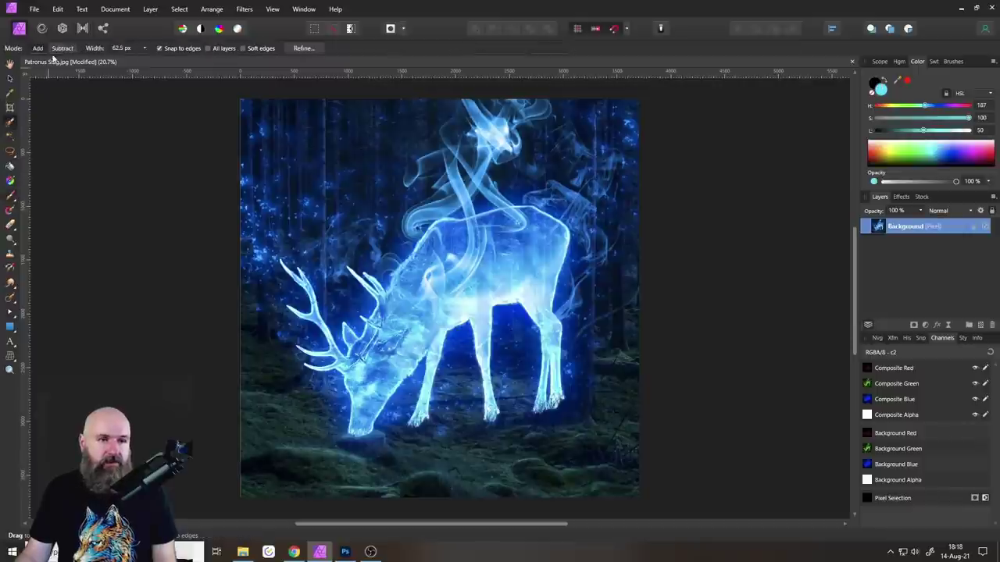
click(10, 151)
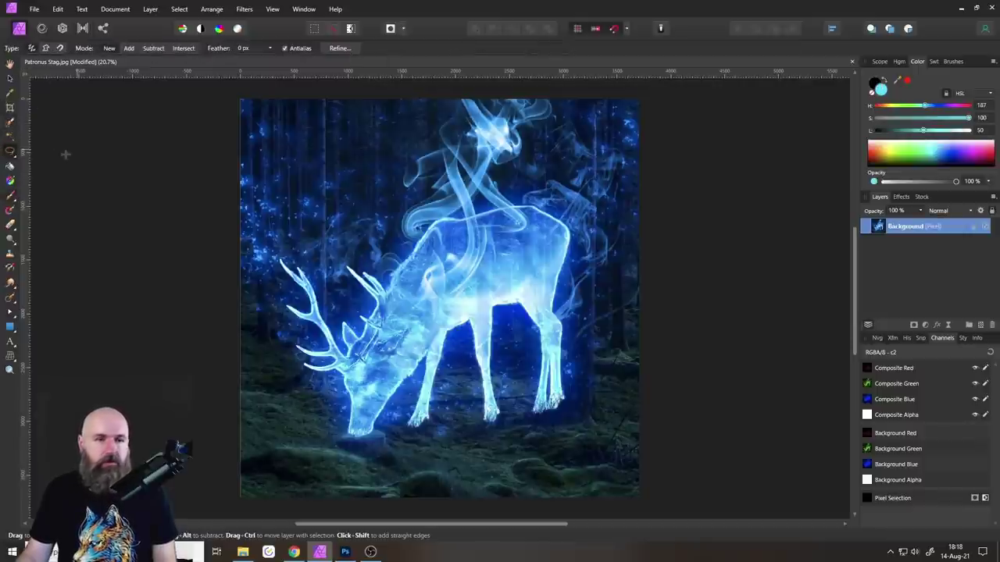
click(10, 166)
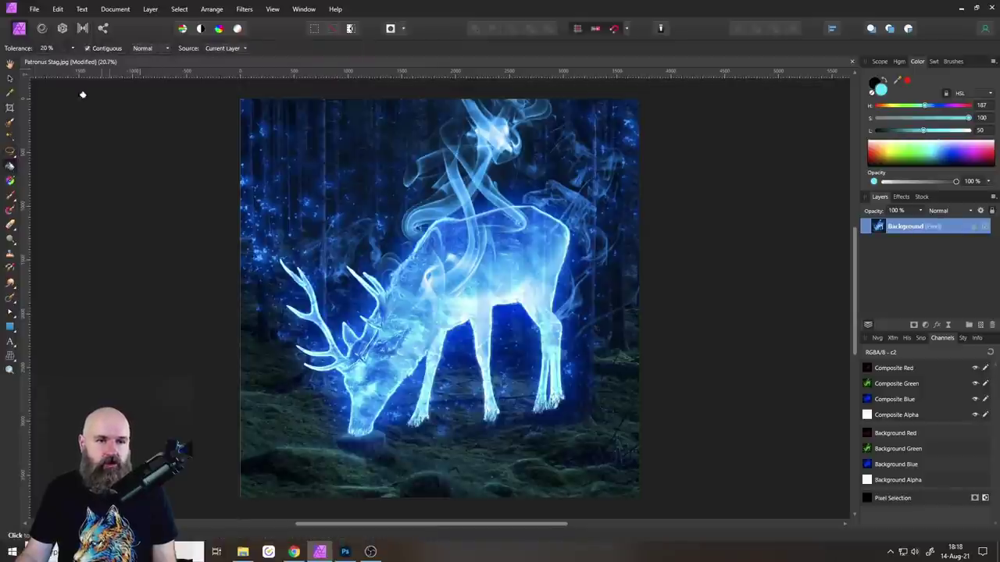
click(10, 181)
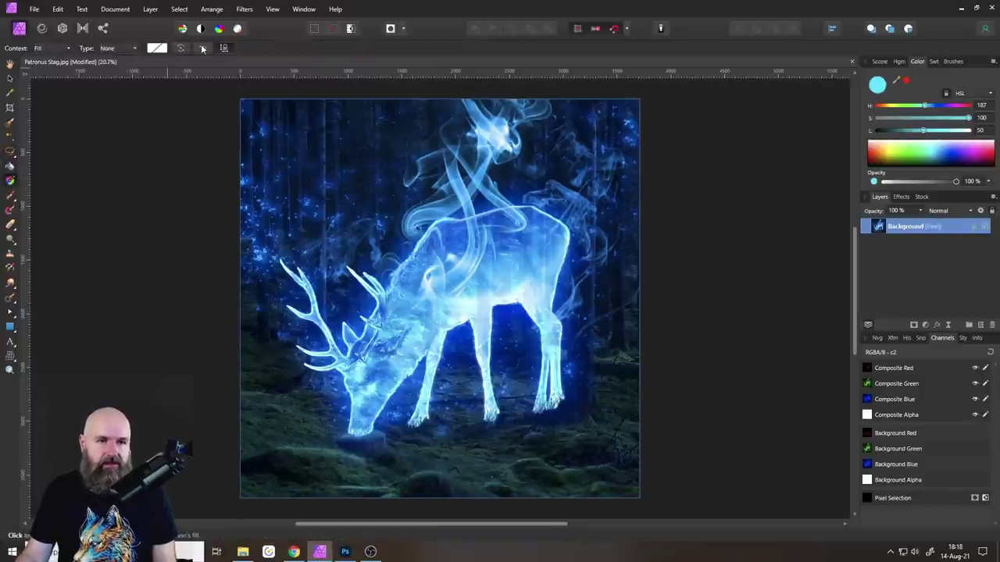
click(10, 210)
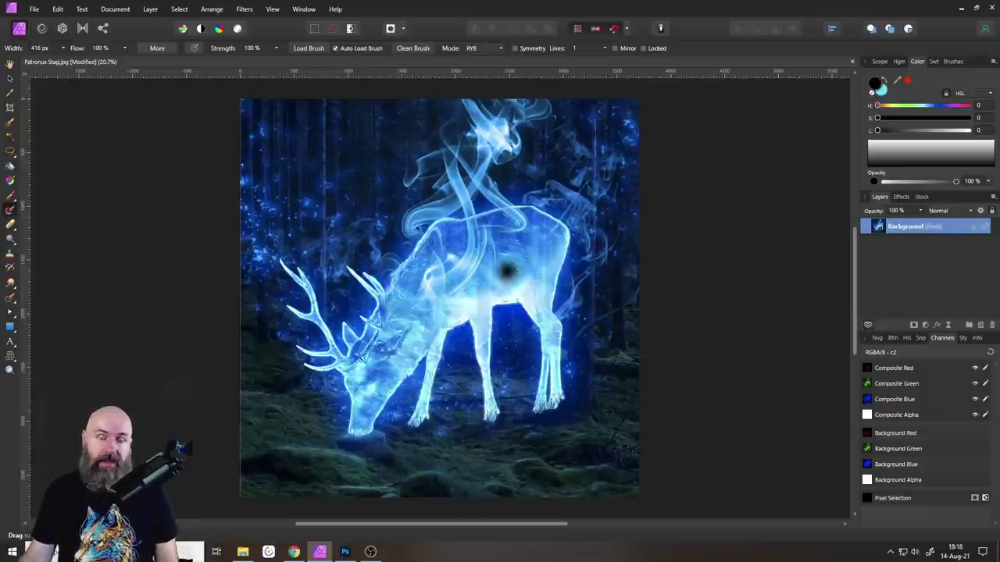
- Bring Photoshop to the front and select the Spot Healing Brush Tool set to Content-Aware
click(344, 552)
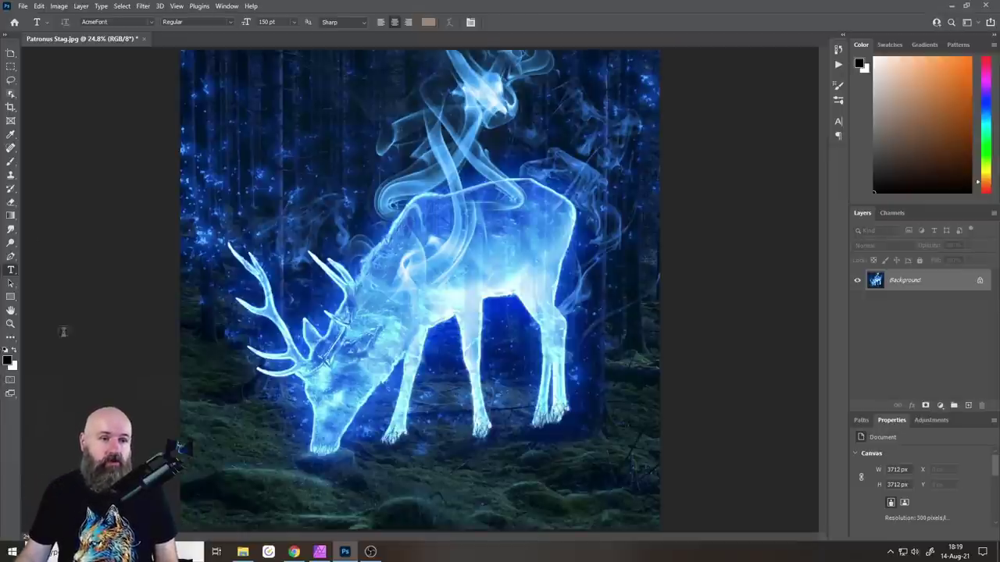
click(12, 149)
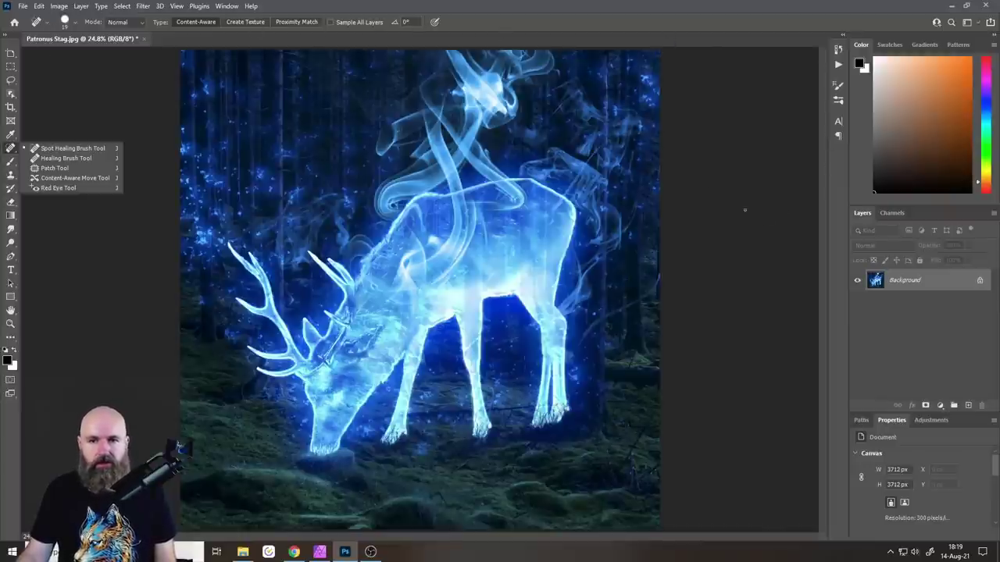
click(626, 16)
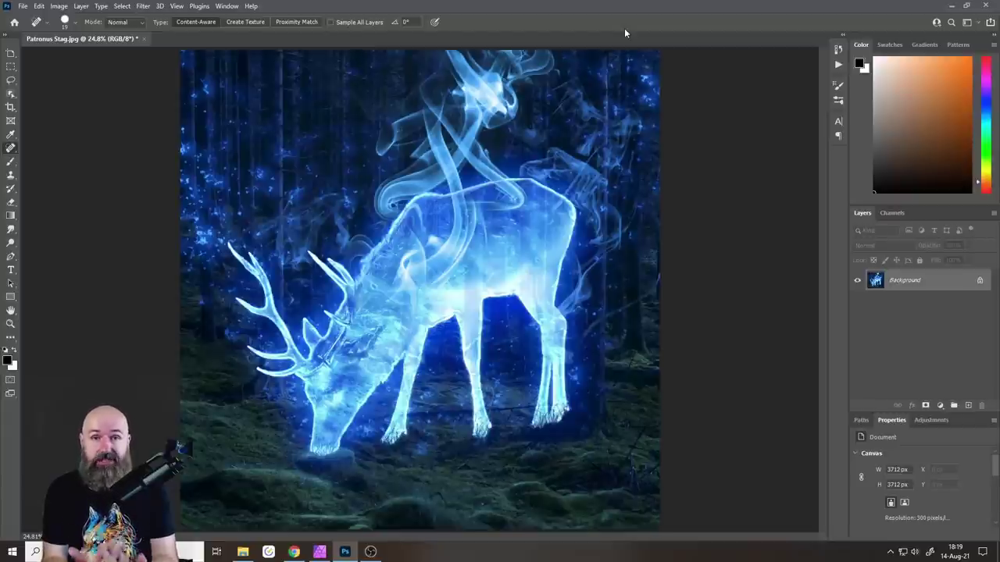
- Draw a cyan rectangle over the stag, then shrink it from its corners so the legs show
click(320, 552)
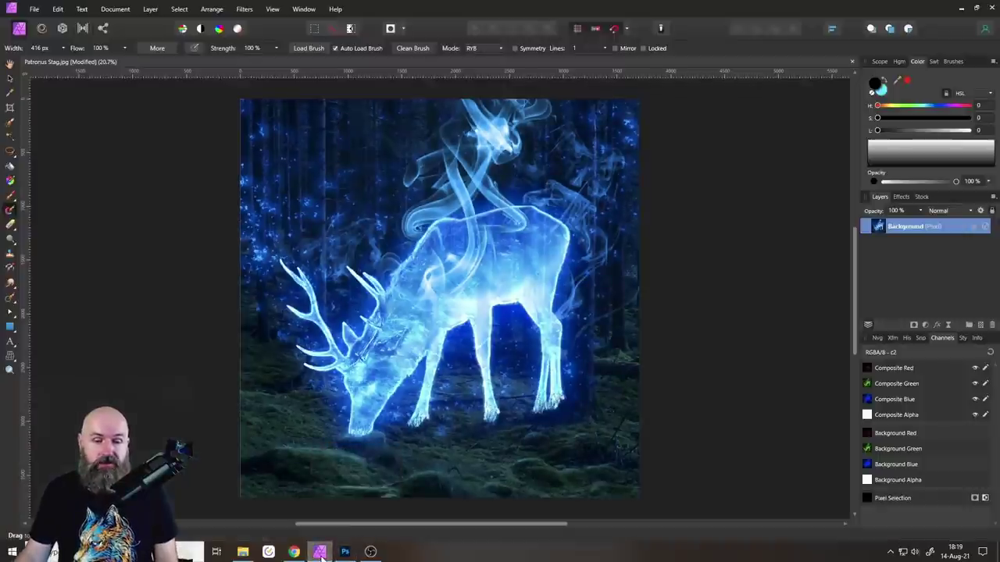
click(11, 328)
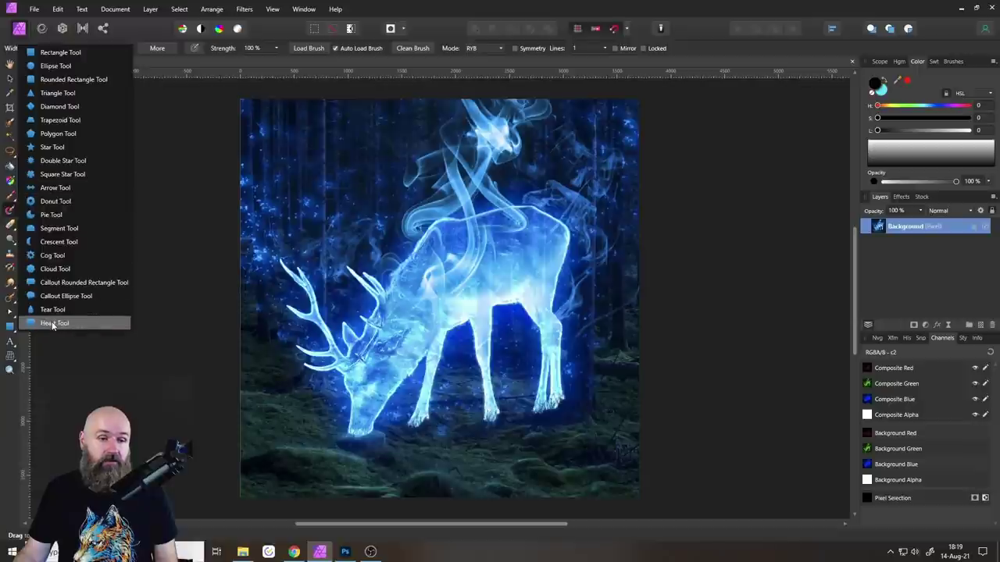
click(51, 53)
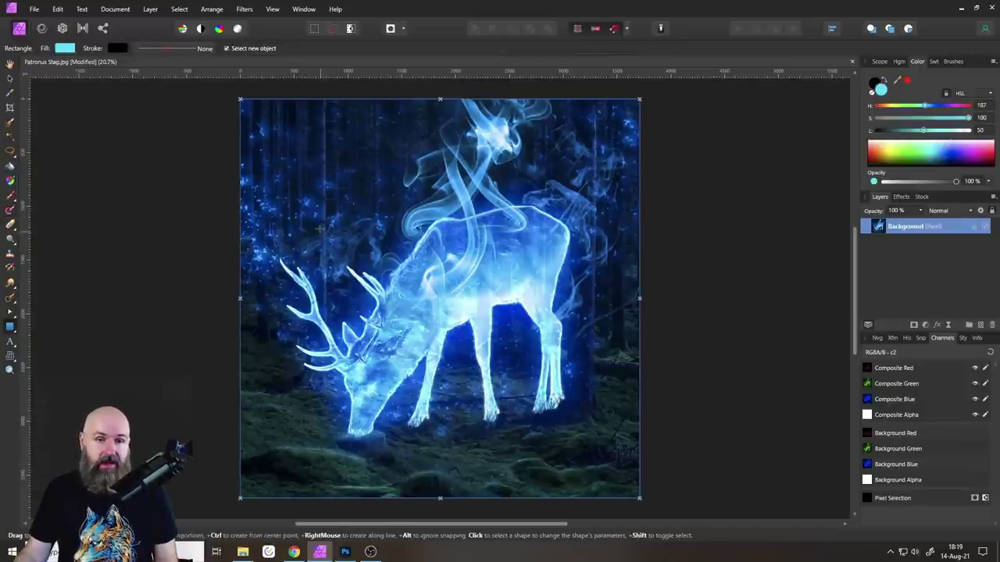
drag(304, 179, 568, 444)
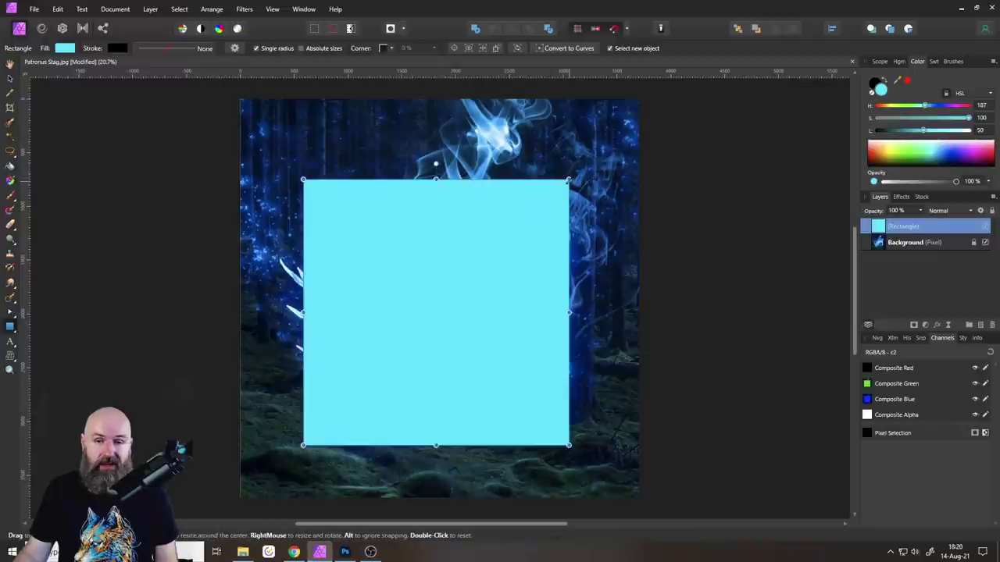
drag(569, 179, 427, 318)
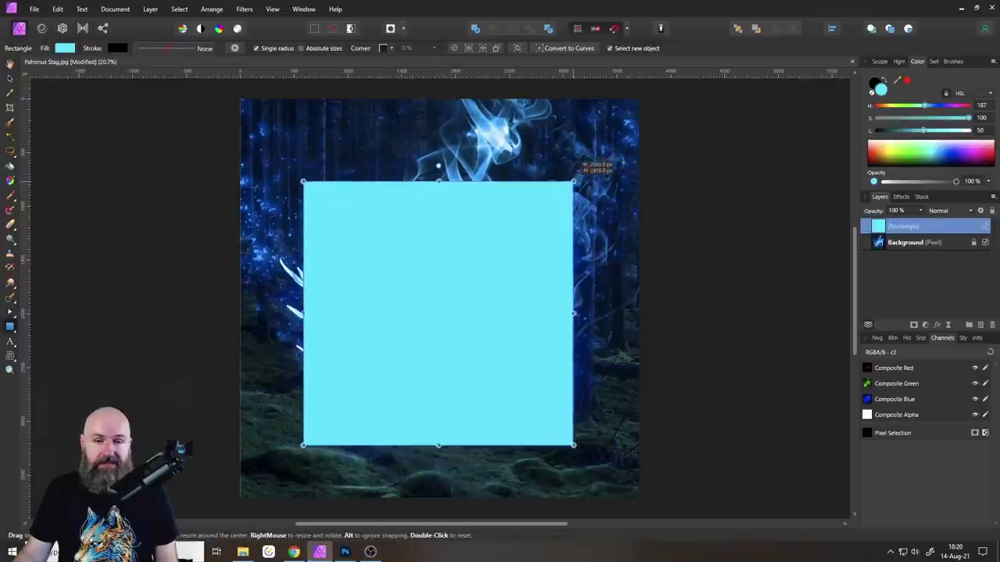
drag(577, 174, 524, 196)
drag(412, 181, 401, 161)
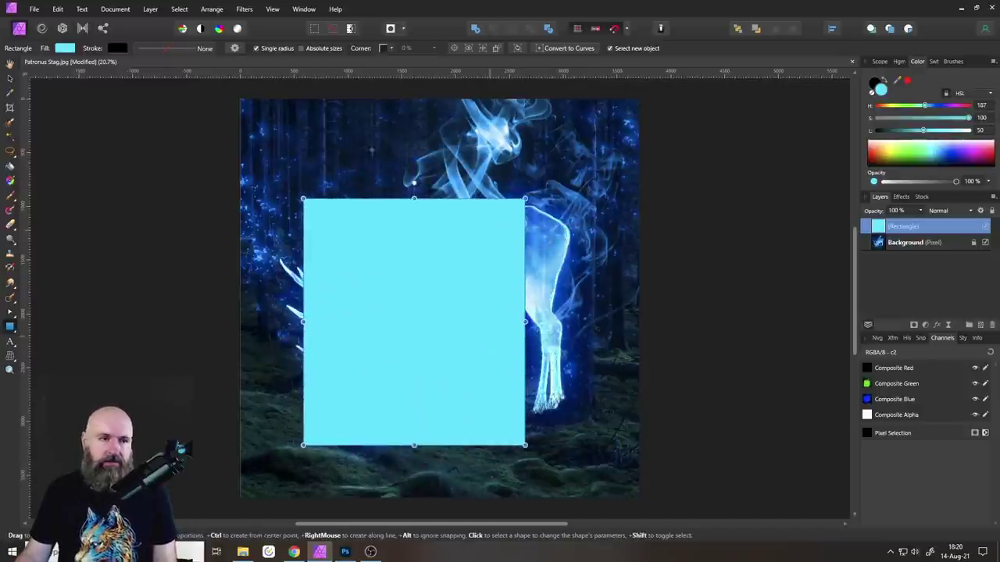
- Change the rectangle's fill to a gradient with a purple left stop and cyan right stop
click(65, 48)
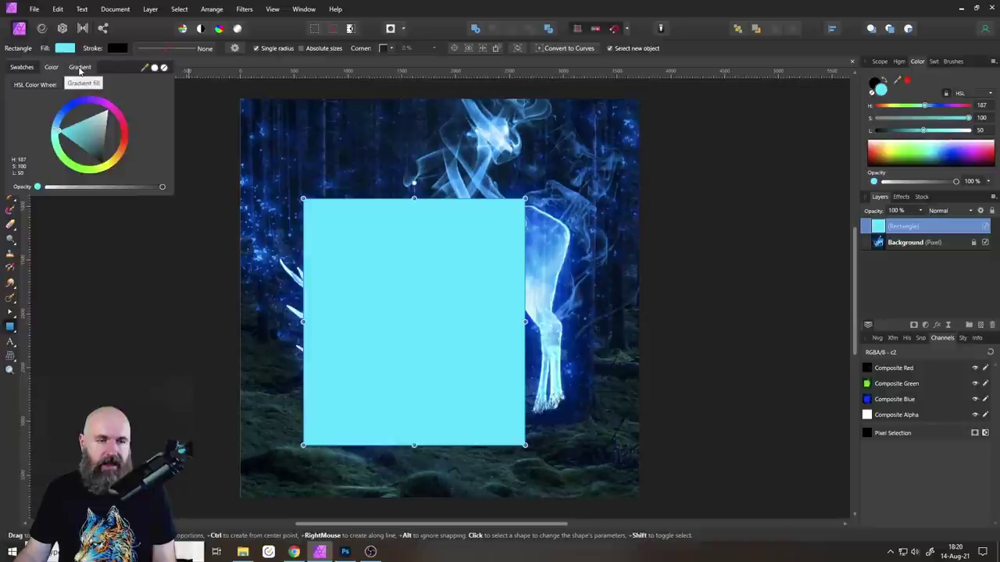
click(79, 69)
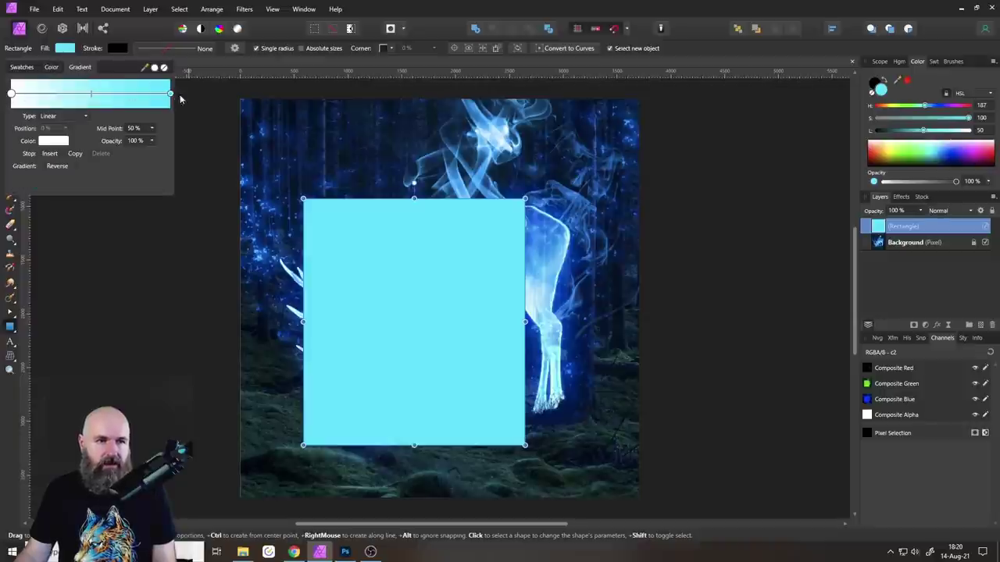
click(11, 94)
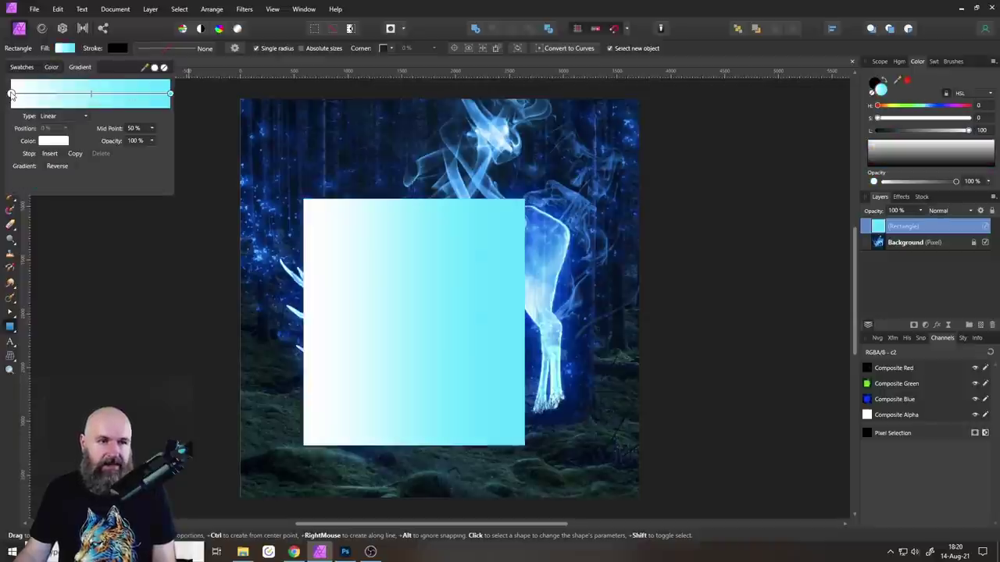
click(46, 141)
click(86, 178)
click(84, 184)
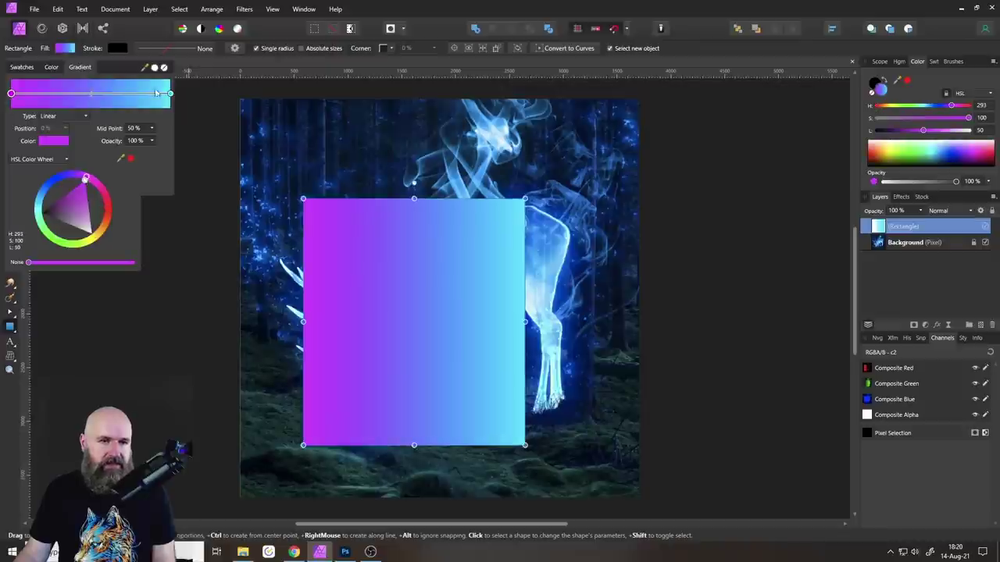
click(170, 94)
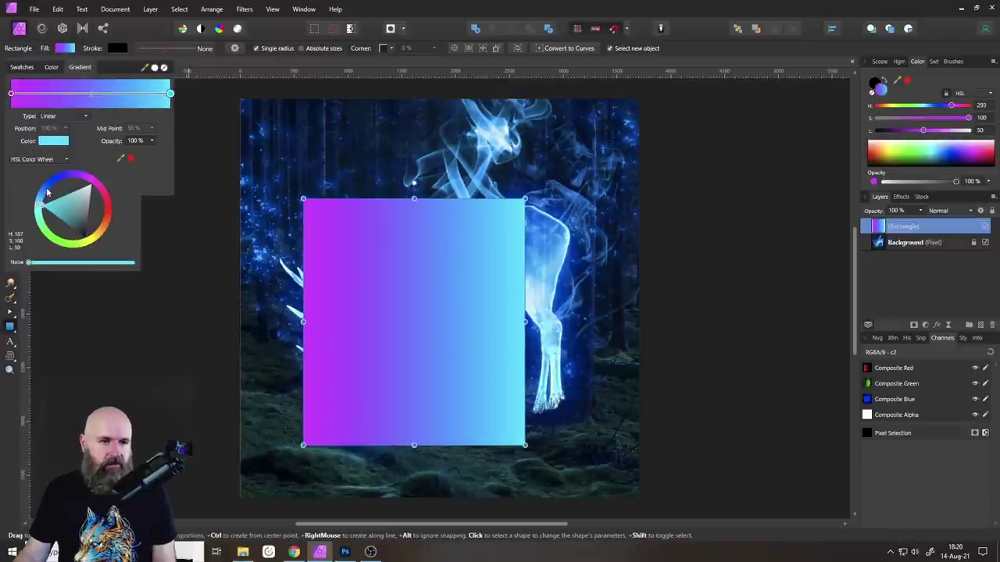
mouse_move(46, 191)
mouse_down()
mouse_move(58, 182)
mouse_move(35, 215)
mouse_move(42, 200)
mouse_up()
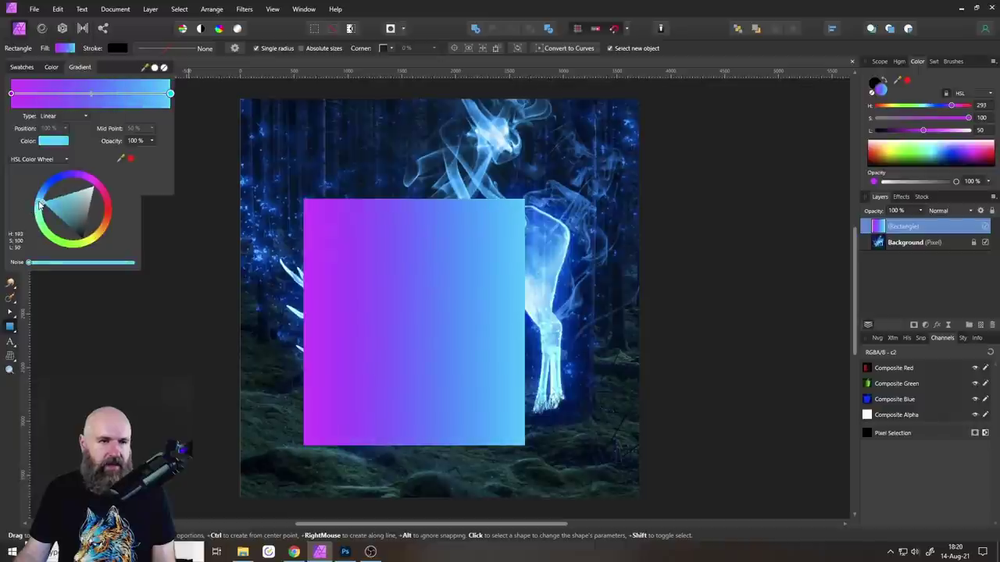
click(68, 50)
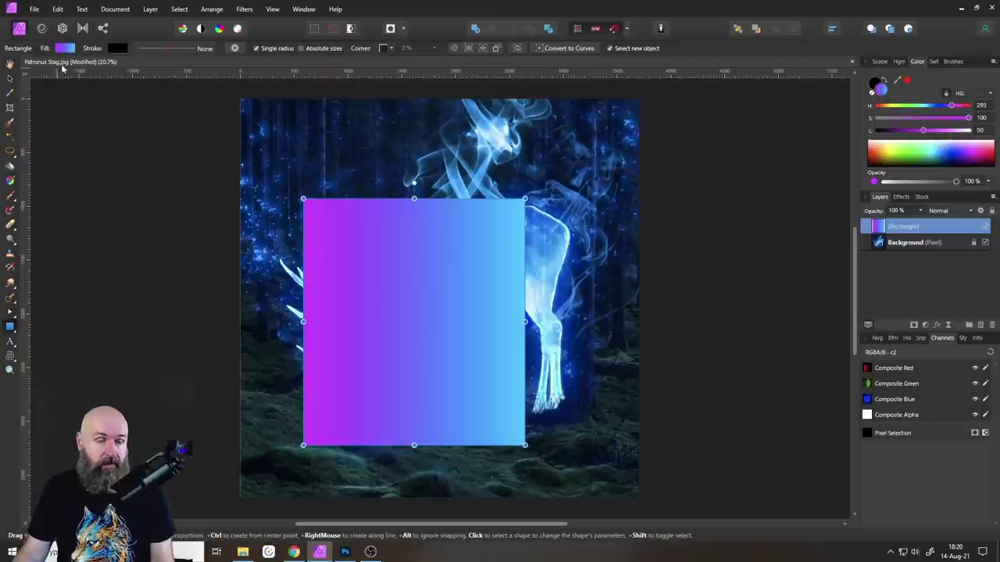
- Angle the gradient diagonally toward the rectangle's top-right corner, then return to Photoshop
click(10, 182)
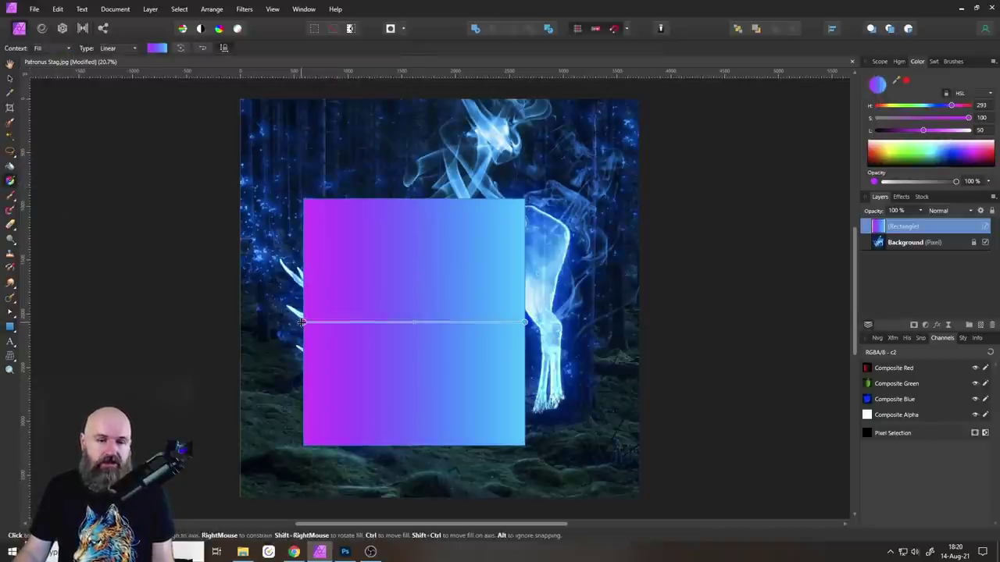
drag(524, 322, 469, 263)
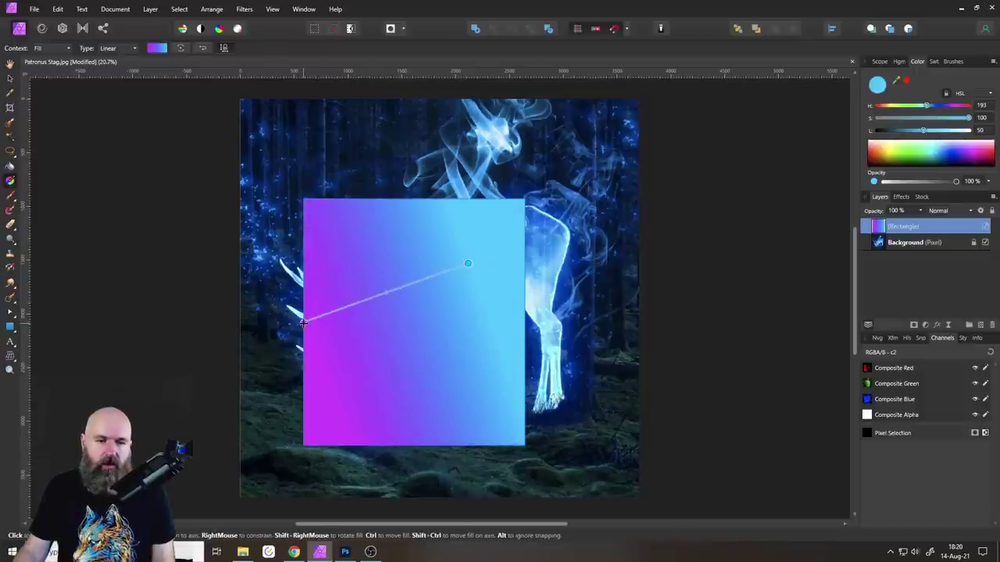
drag(305, 321, 326, 374)
drag(461, 267, 515, 231)
click(344, 552)
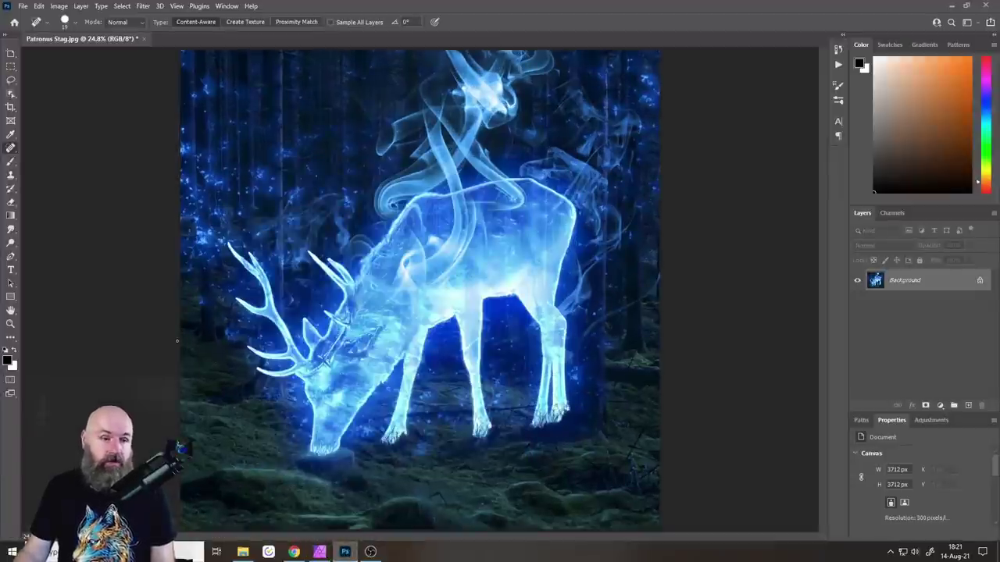
- Draw a black rectangle over the stag and resize it to a level 2269 × 2261 px
click(11, 299)
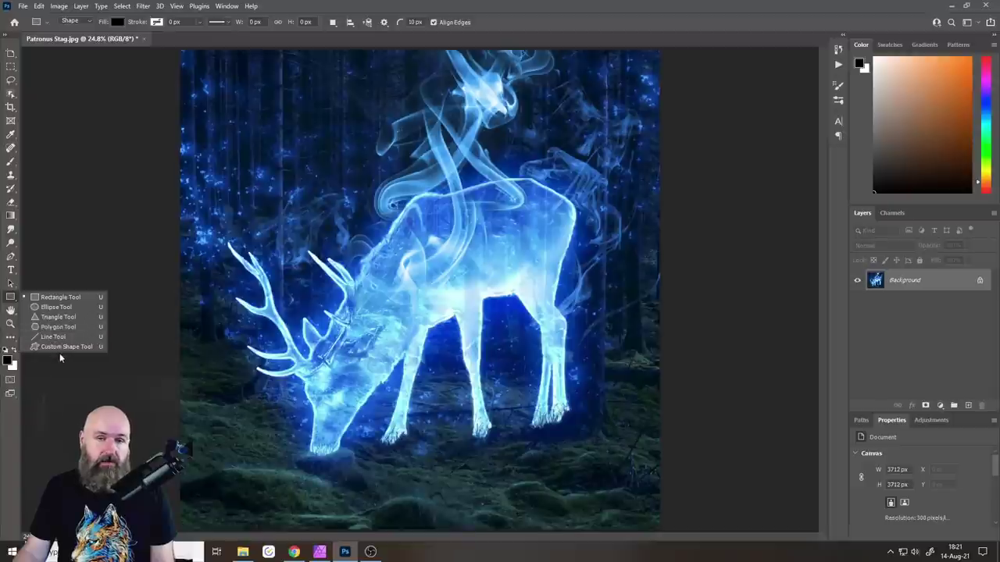
click(58, 297)
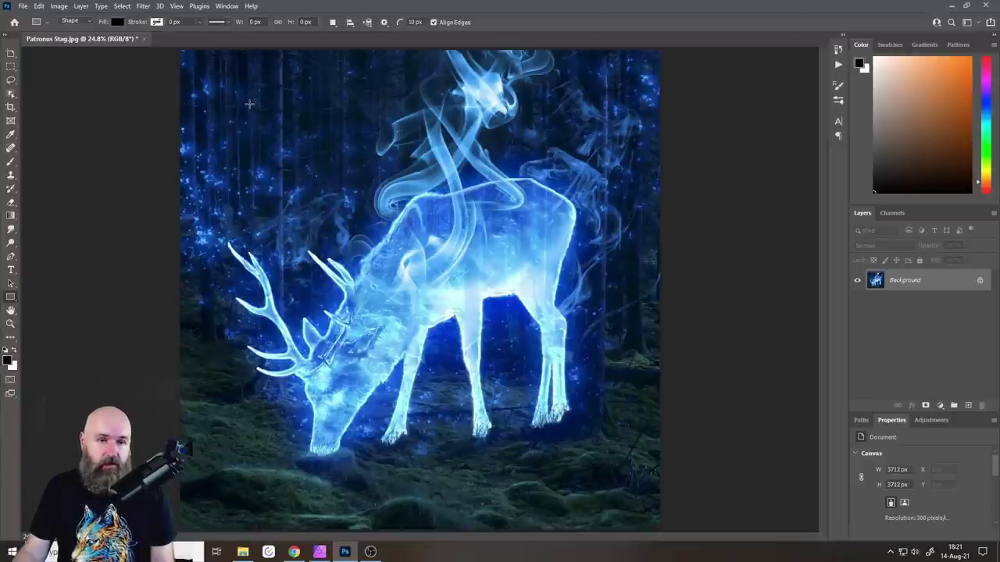
drag(249, 103, 588, 474)
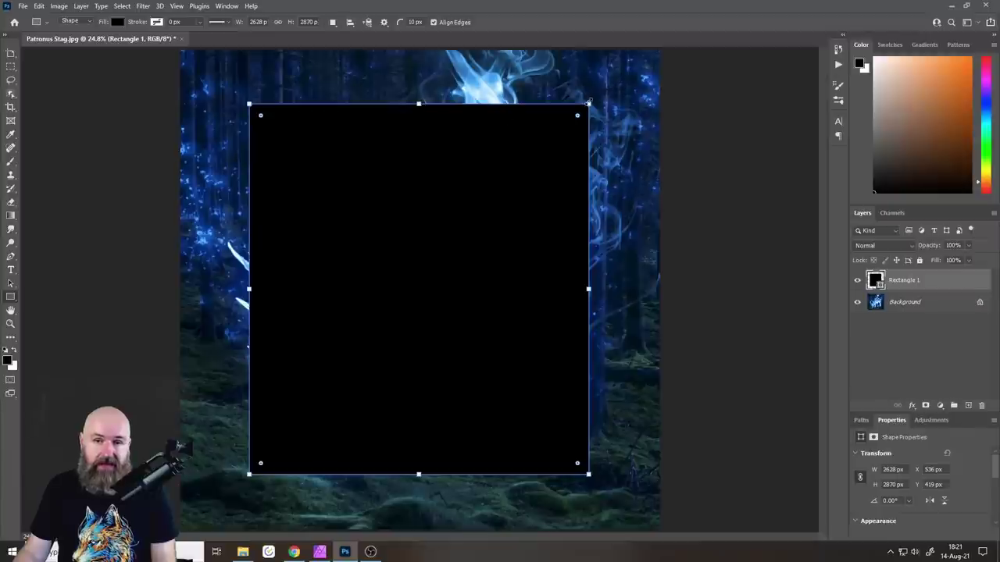
drag(589, 102, 541, 183)
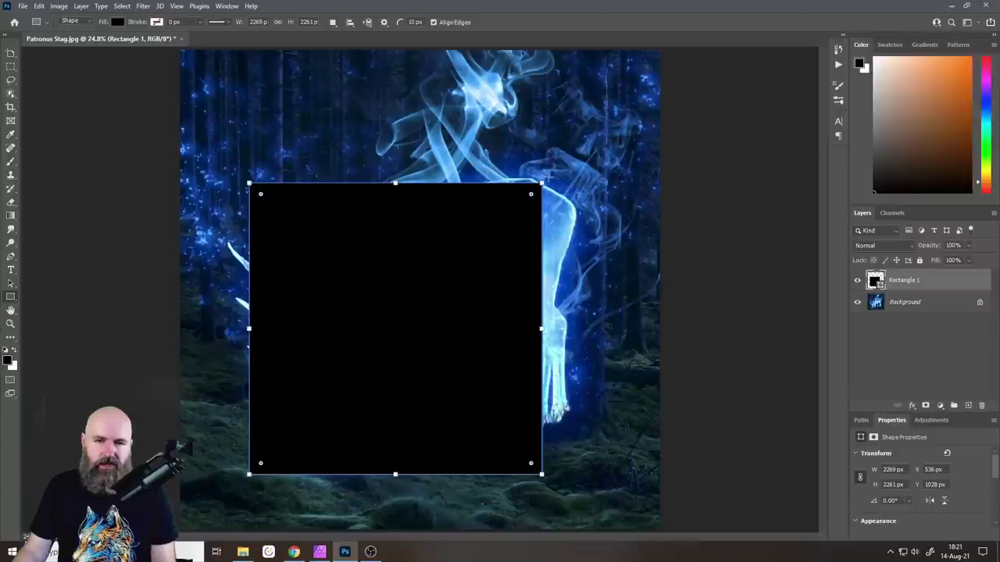
drag(547, 174, 569, 155)
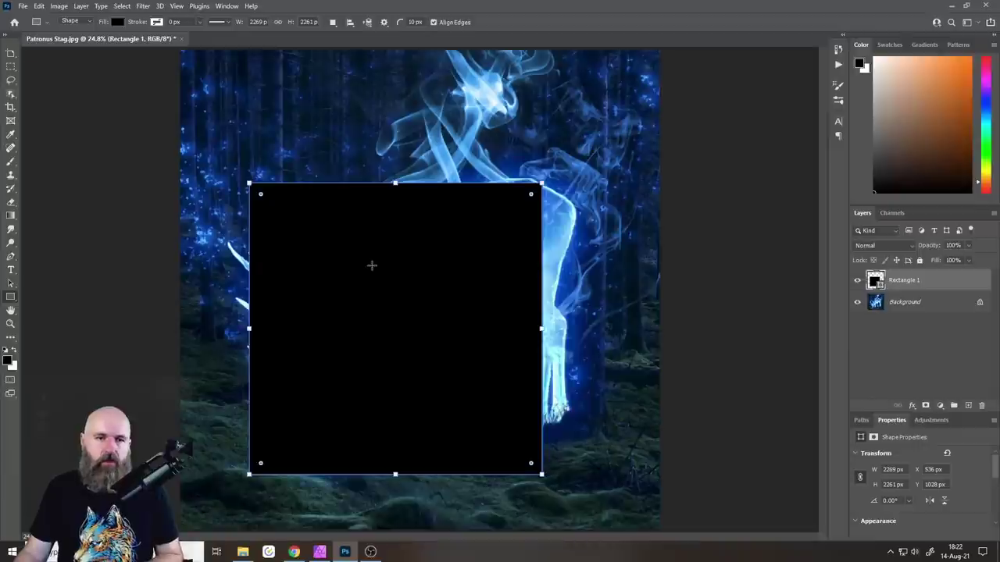
- Switch the rectangle's fill to a gradient and apply the purple-to-red preset from the Reds folder
click(117, 22)
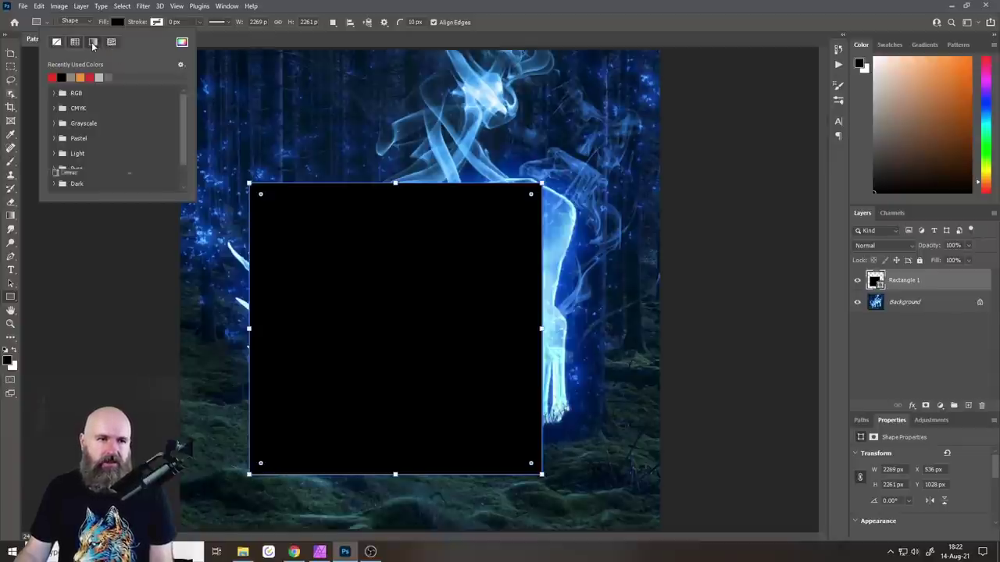
click(92, 43)
click(77, 78)
click(63, 78)
click(71, 79)
click(117, 79)
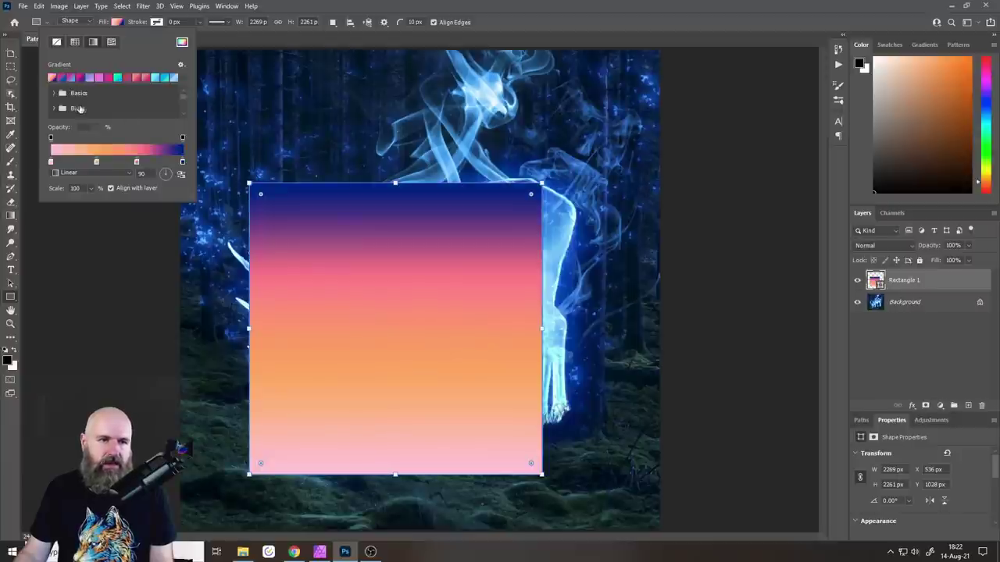
scroll(70, 102, down, 3)
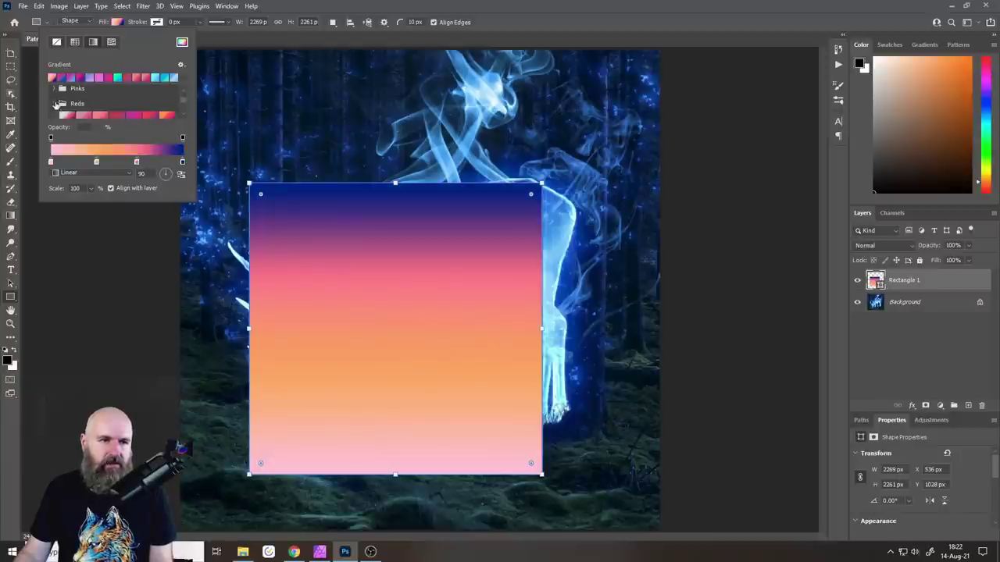
click(53, 104)
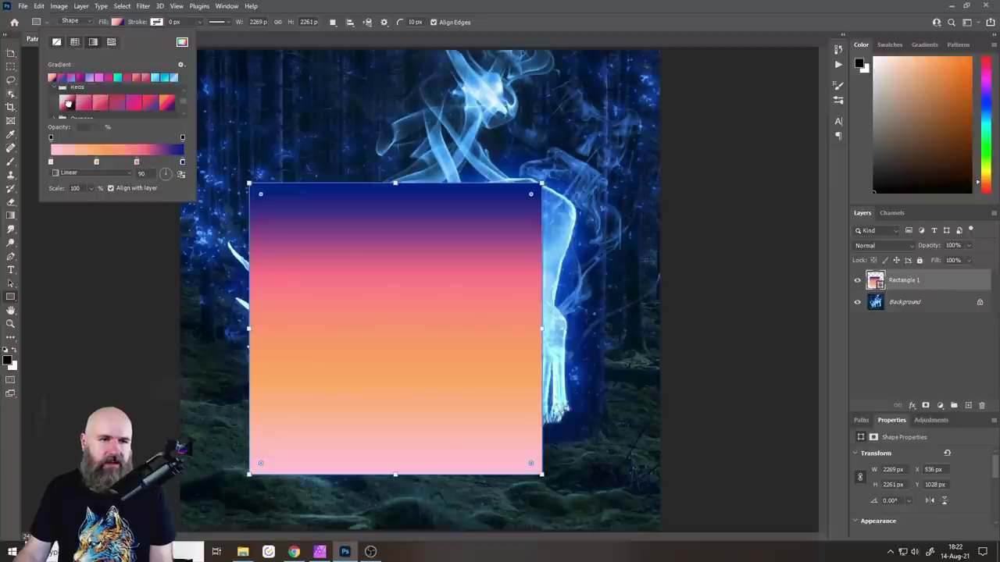
click(68, 104)
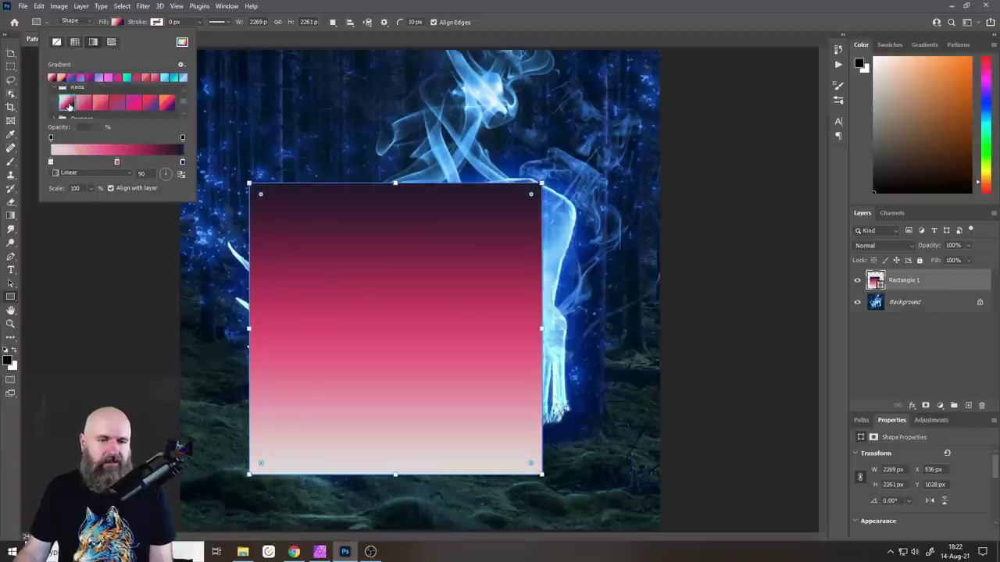
click(117, 103)
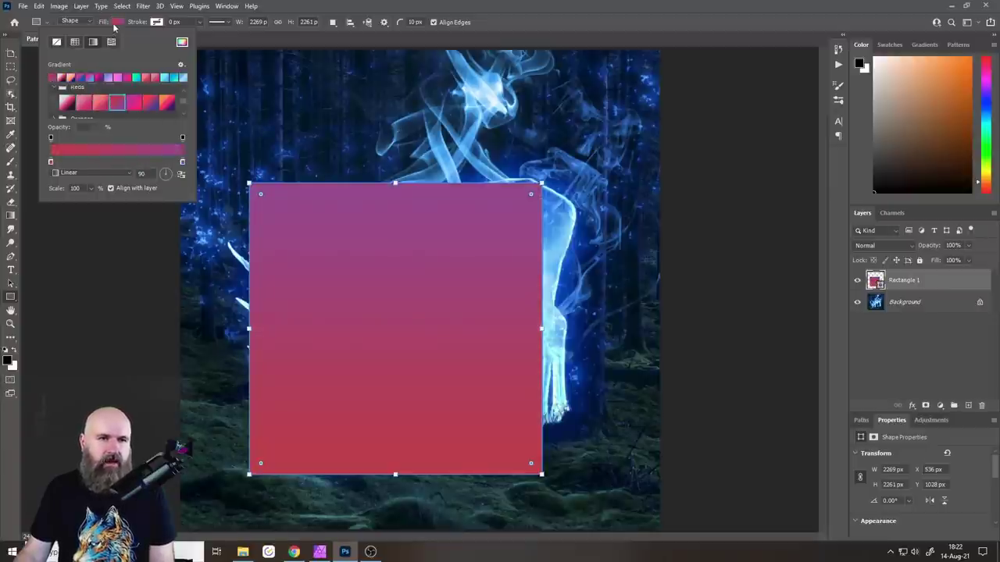
click(116, 24)
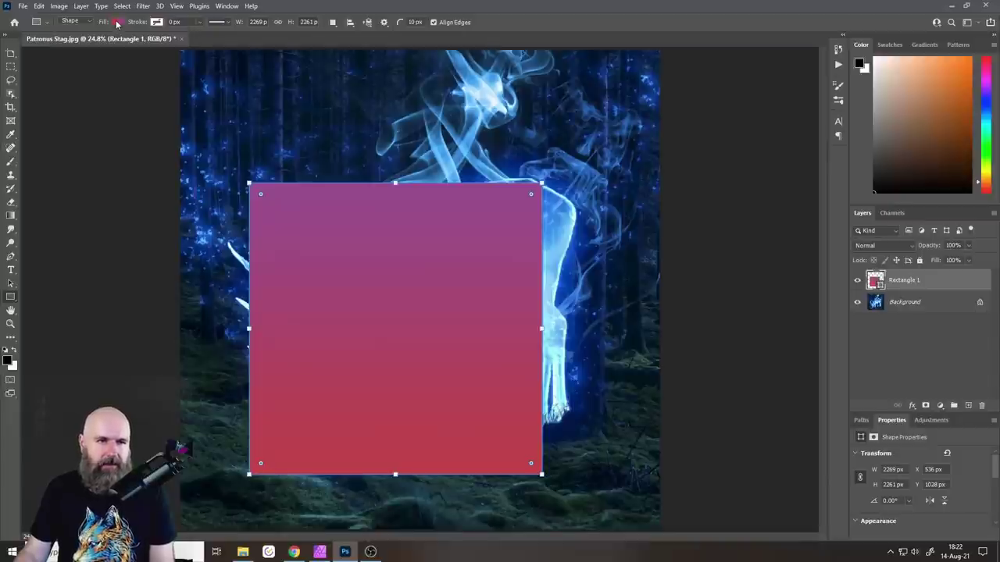
click(11, 216)
click(329, 261)
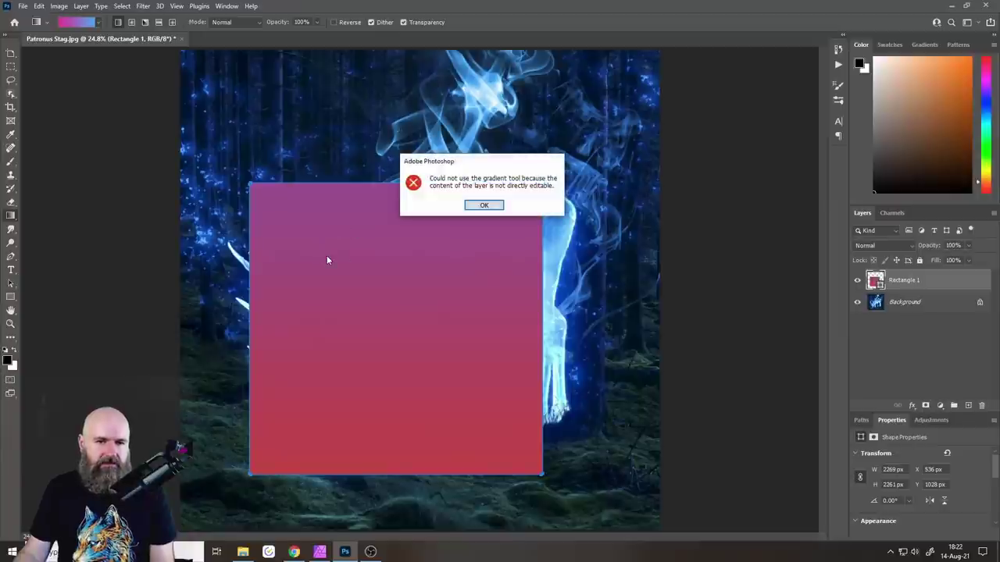
click(484, 206)
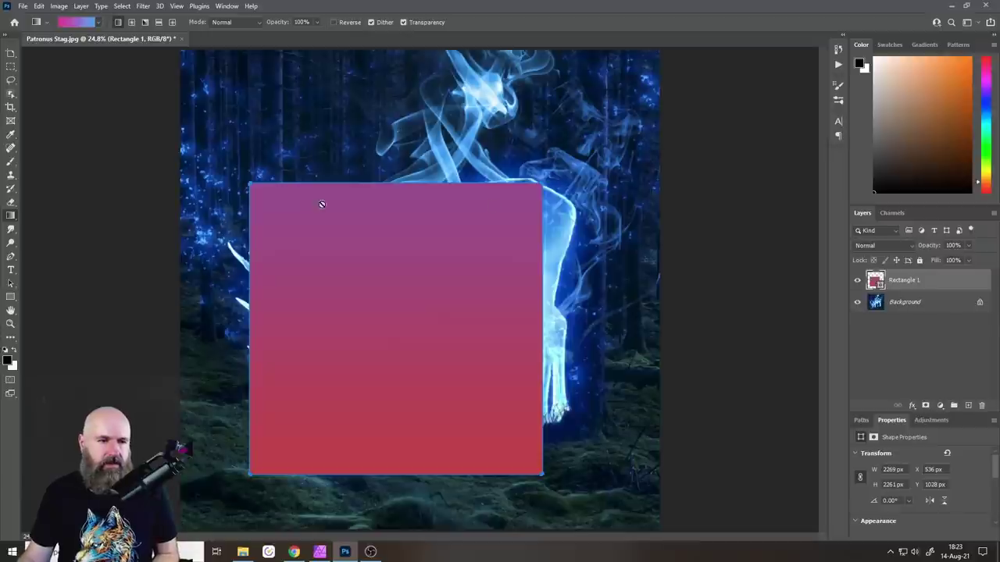
- Turn the rectangle's gradient angle dial to 116° in the Fill gradient picker
click(9, 298)
click(117, 22)
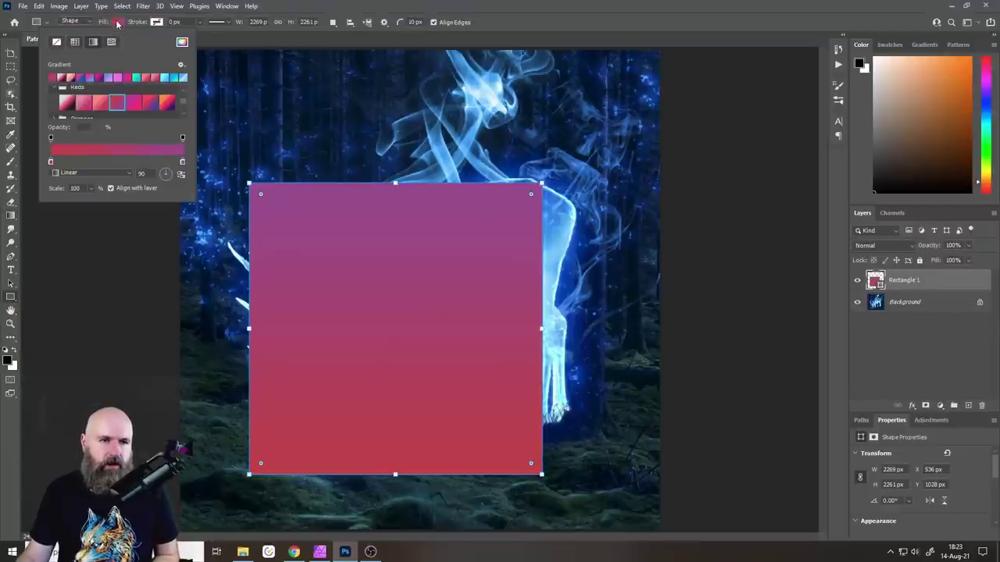
click(170, 176)
drag(168, 183, 169, 176)
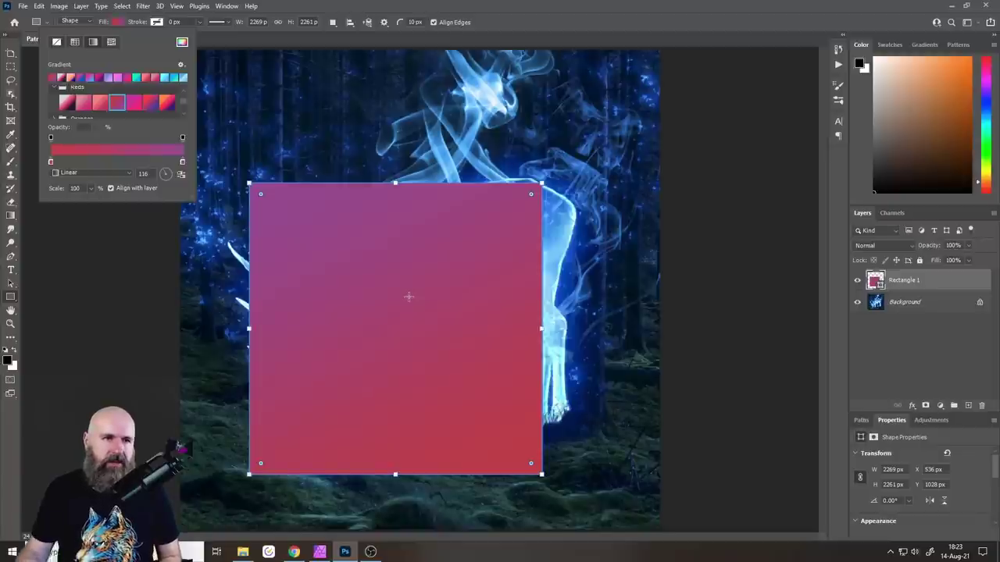
click(122, 22)
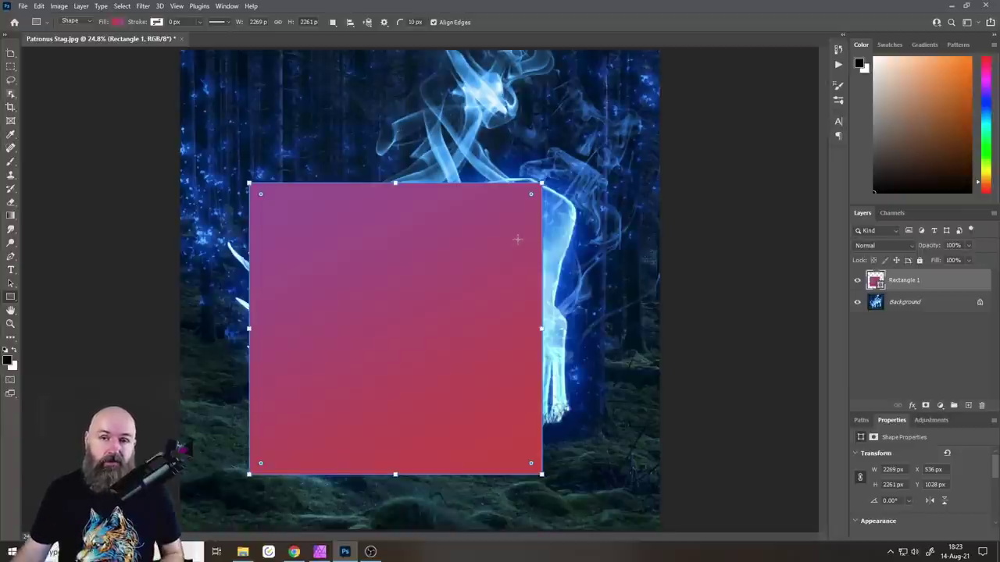
- In Affinity Photo, add a new pixel layer and delete the Rectangle layer
click(319, 551)
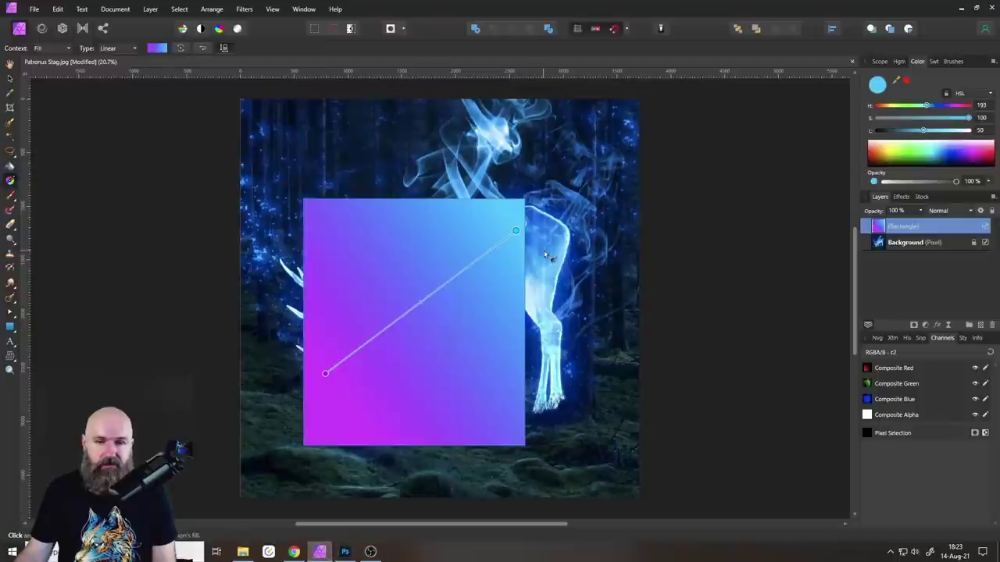
click(982, 329)
click(952, 242)
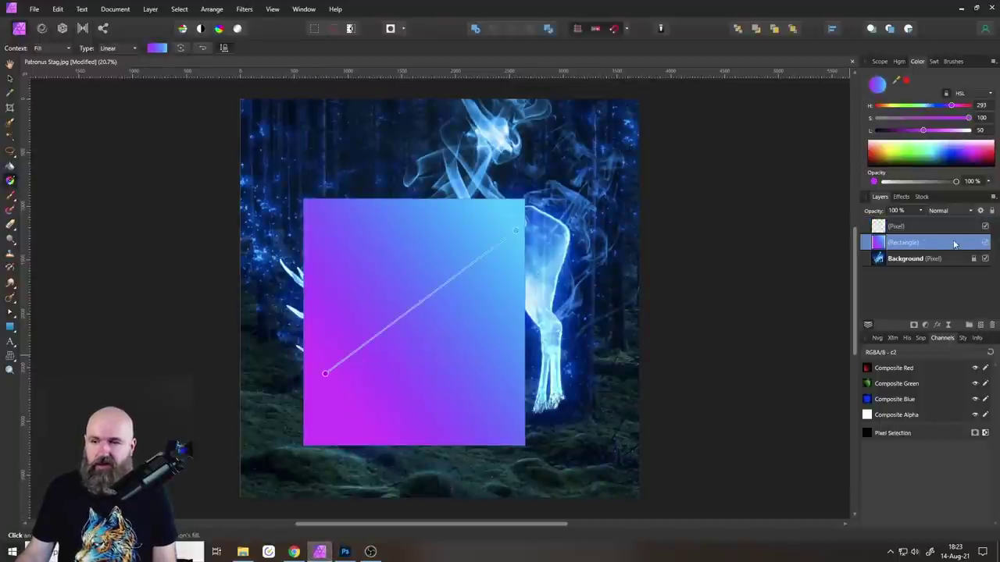
click(992, 324)
click(880, 229)
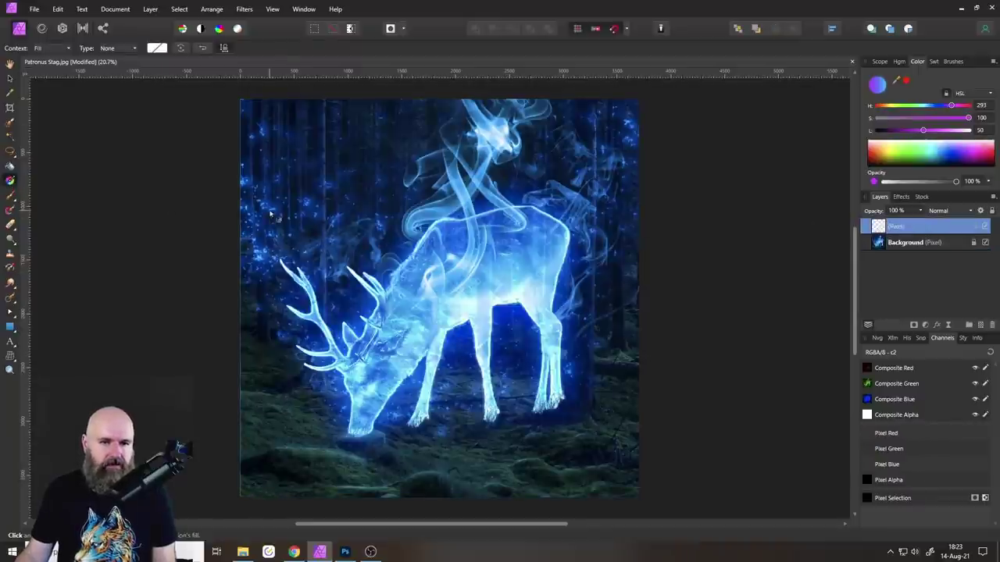
- Drag a gradient across the pixel layer and change its type to Radial, centred on the canvas
mouse_move(270, 212)
mouse_down()
mouse_move(486, 319)
mouse_move(705, 450)
mouse_move(325, 233)
mouse_move(571, 404)
mouse_move(600, 396)
mouse_move(317, 207)
mouse_move(668, 162)
mouse_move(458, 301)
mouse_move(523, 422)
mouse_move(578, 452)
mouse_move(601, 435)
mouse_up()
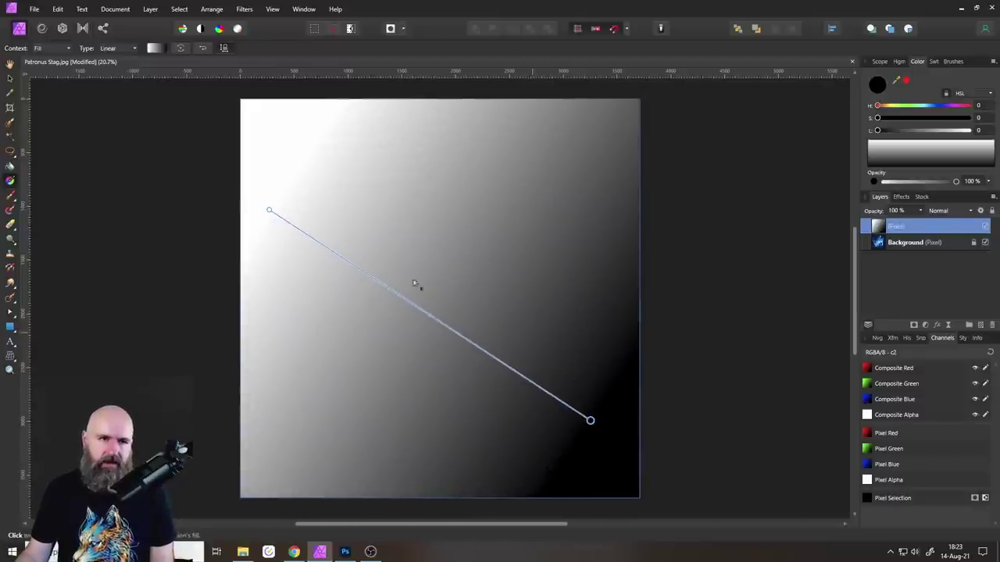
mouse_move(269, 210)
mouse_down()
mouse_move(393, 123)
mouse_move(382, 265)
mouse_move(284, 159)
mouse_up()
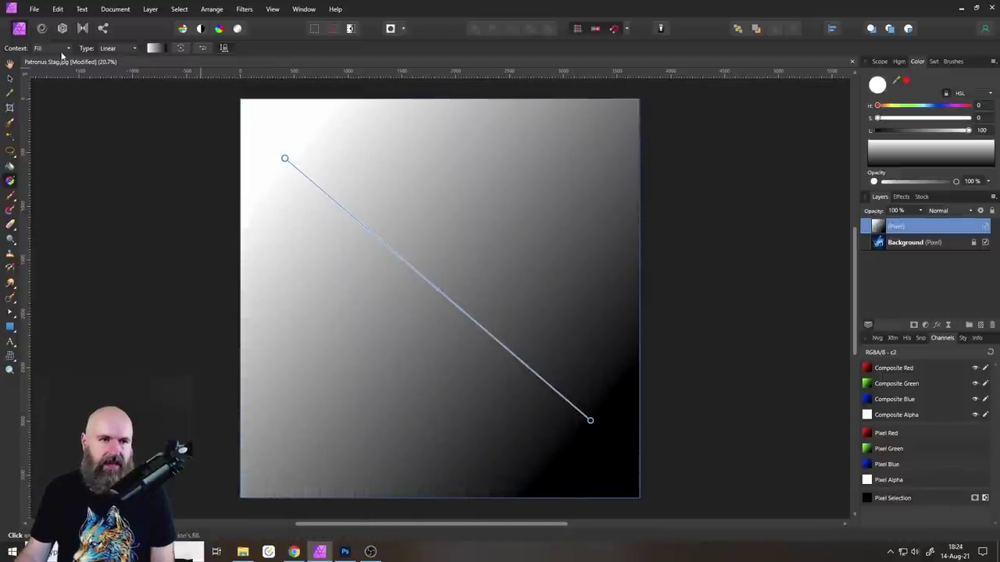
click(119, 49)
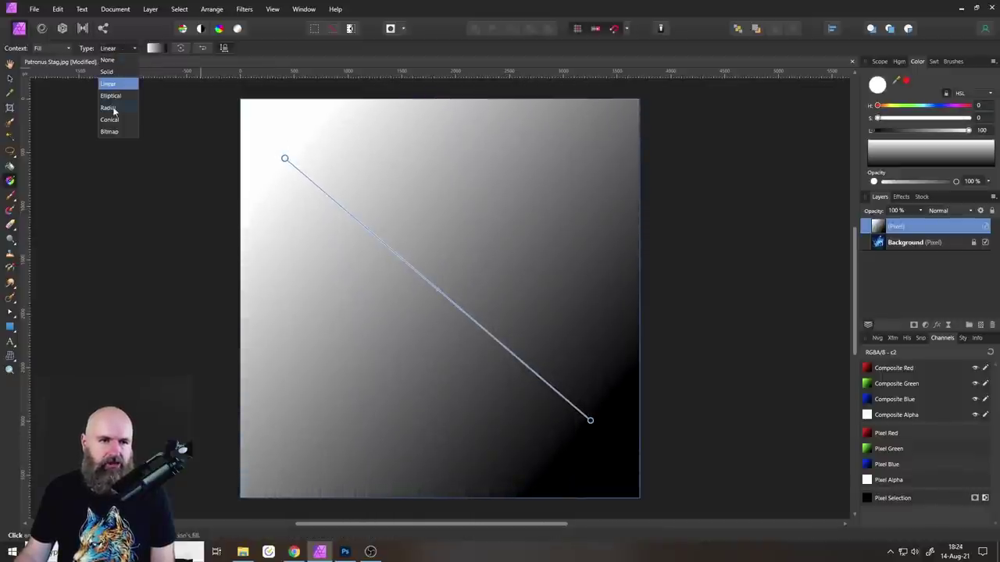
click(108, 107)
drag(337, 194, 492, 352)
- Change the gradient's outer colour stop to pink-red
click(156, 48)
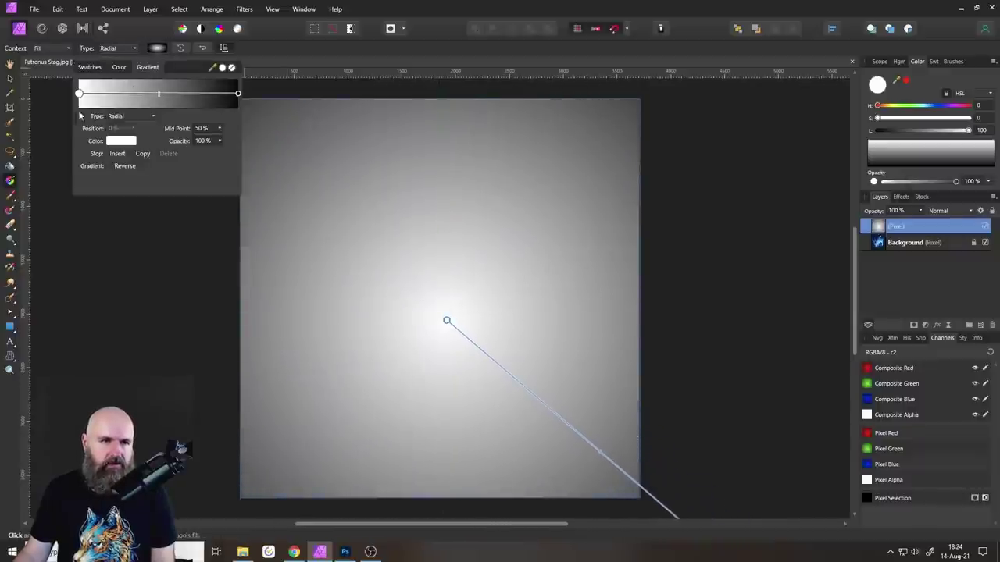
click(239, 93)
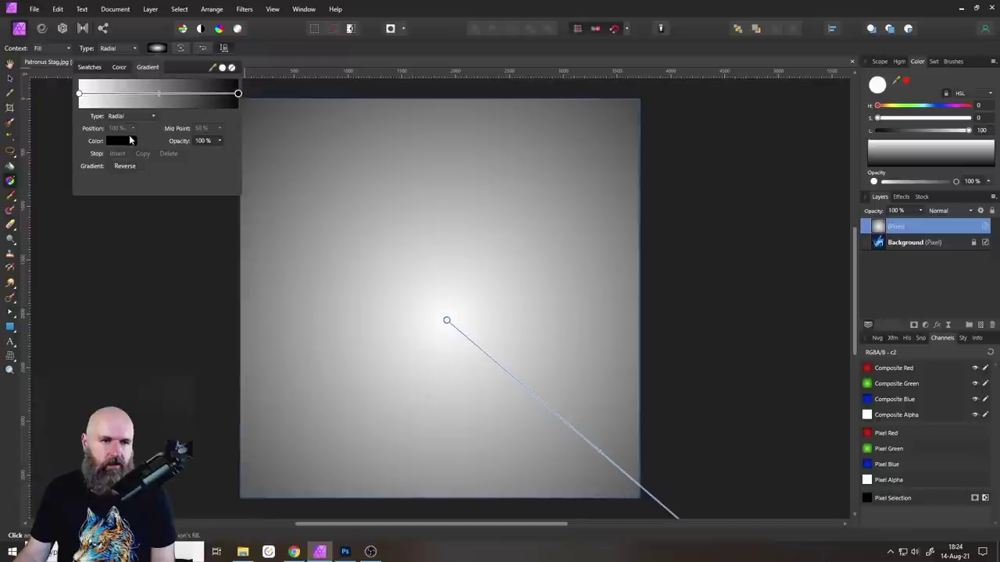
click(125, 140)
drag(121, 180, 156, 199)
click(160, 49)
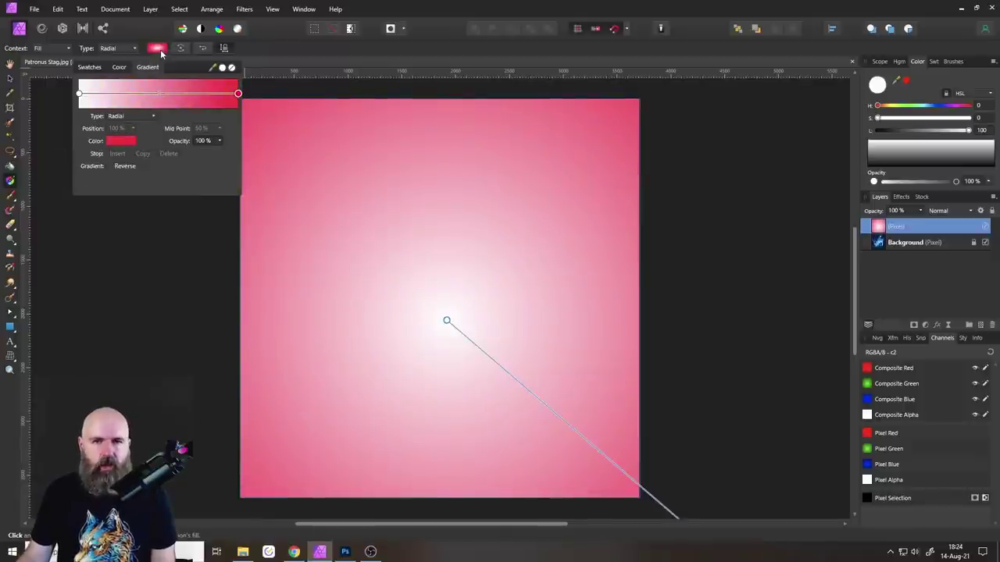
click(160, 49)
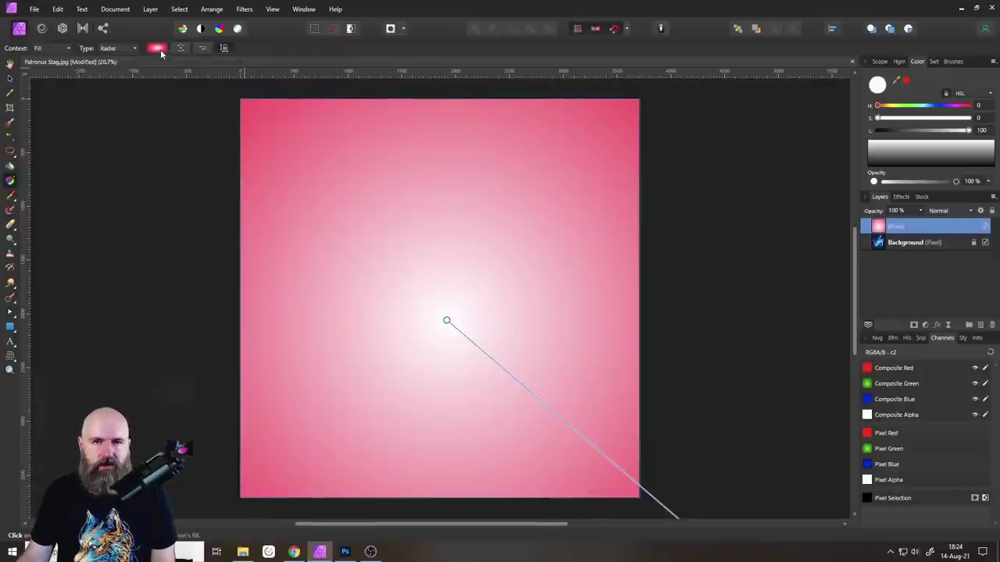
- In Photoshop, delete the Rectangle 1 layer and add a new empty layer
click(344, 552)
click(981, 405)
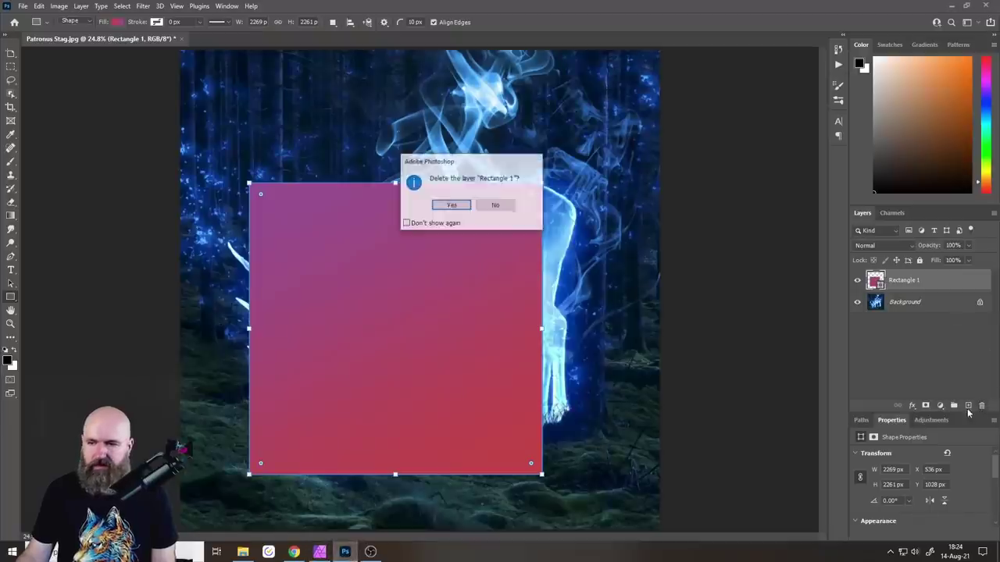
click(452, 206)
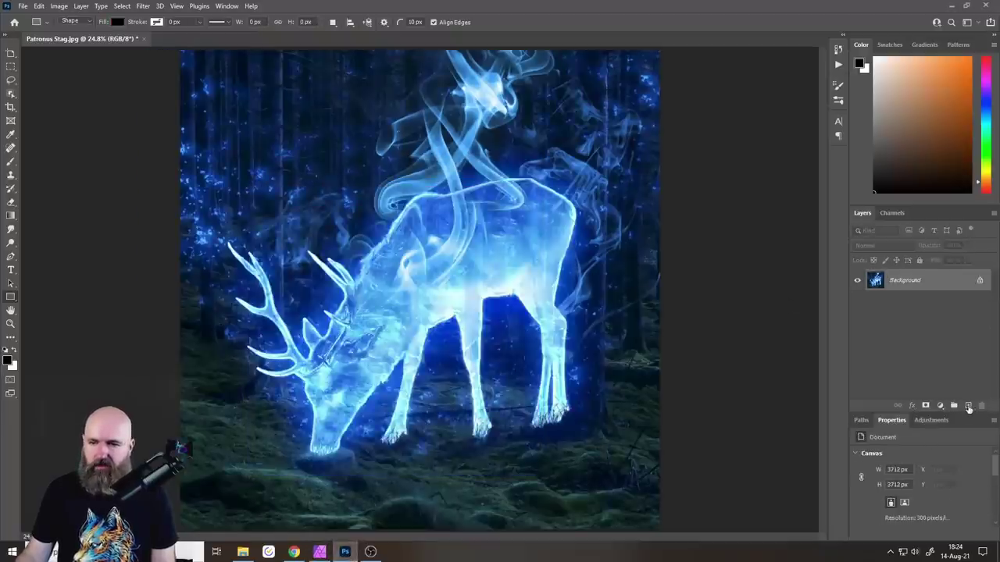
click(968, 405)
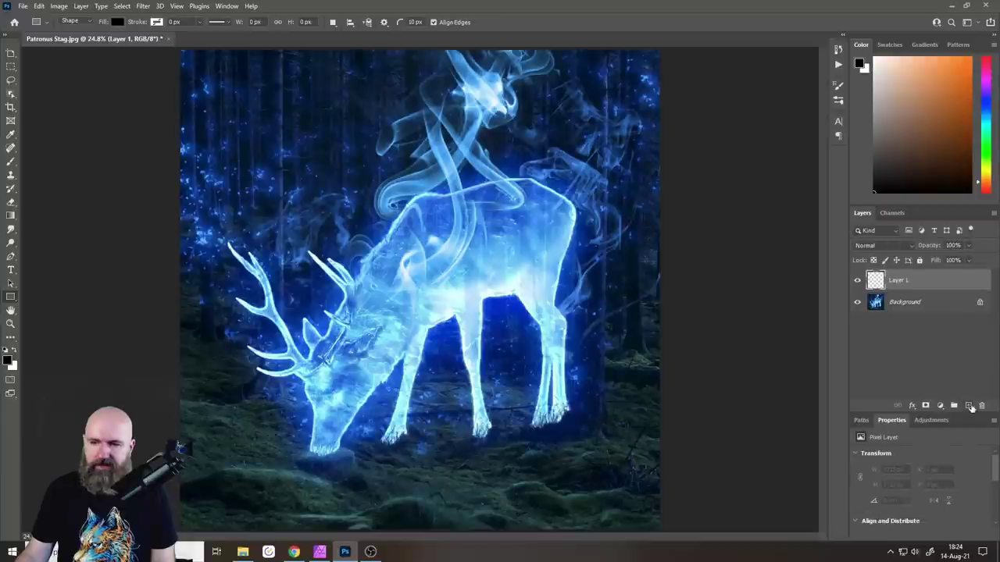
- Drag a diagonal pink-to-blue linear gradient across the new layer, undoing the last redraw
click(10, 218)
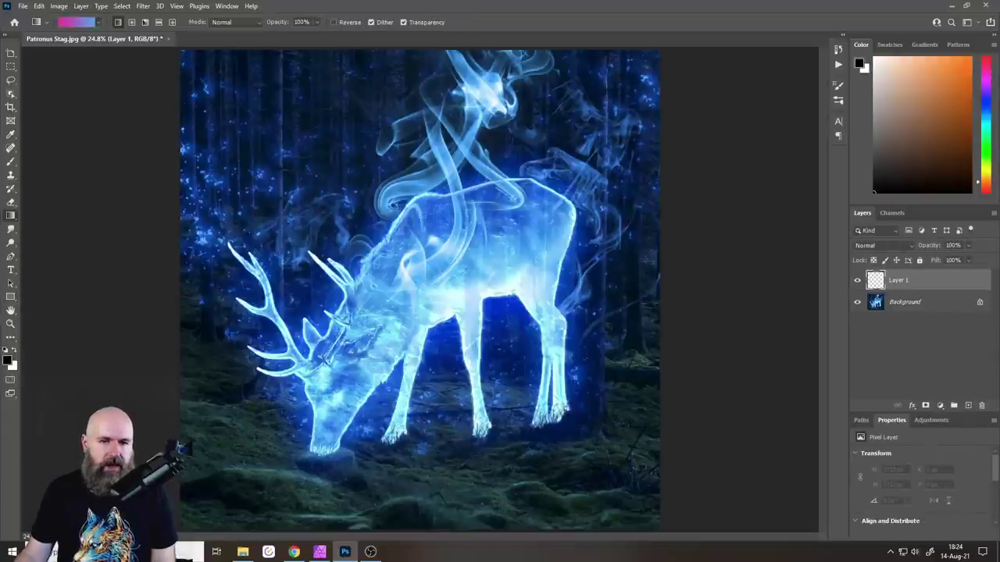
drag(257, 147, 536, 396)
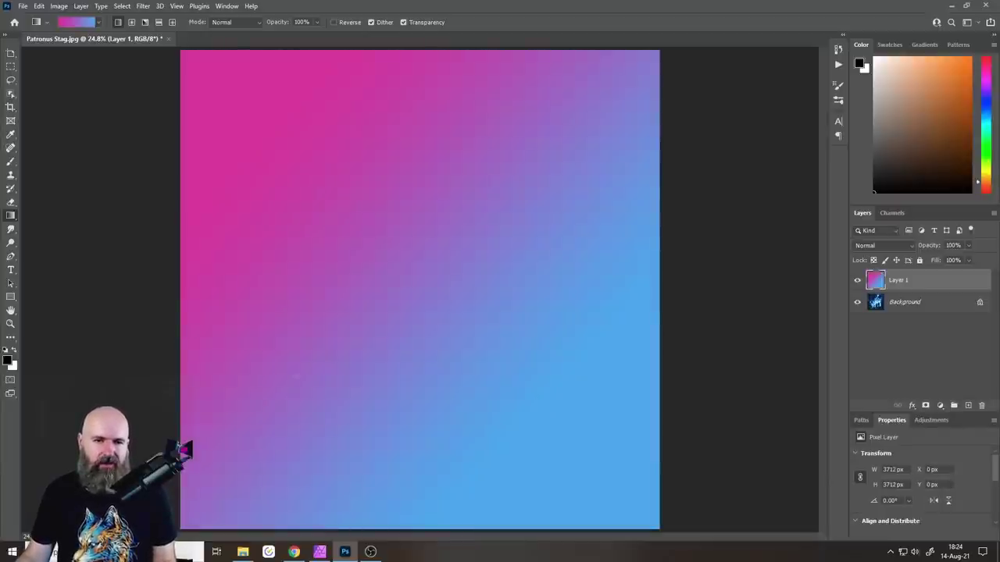
drag(195, 74, 500, 359)
drag(397, 216, 565, 406)
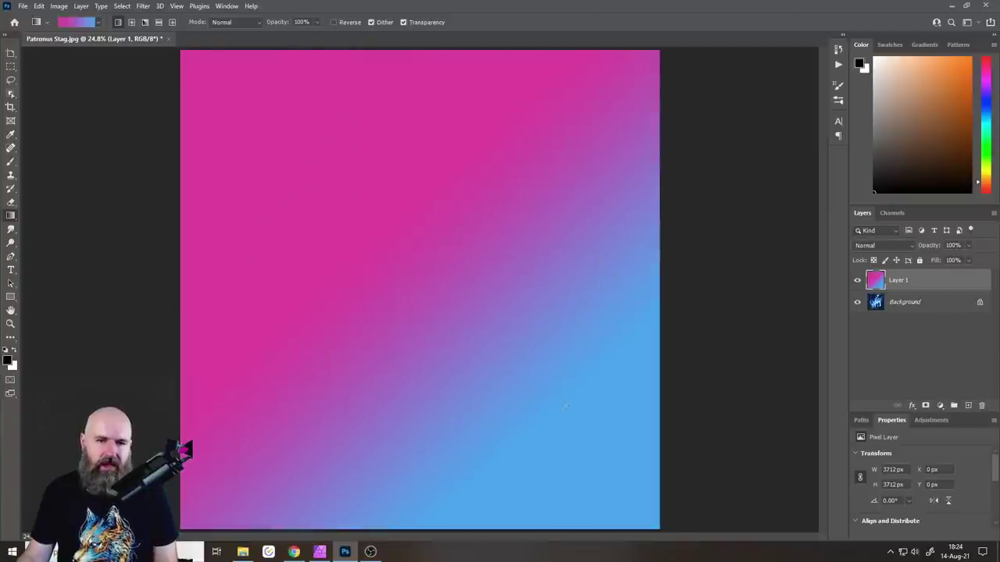
key(ctrl+z)
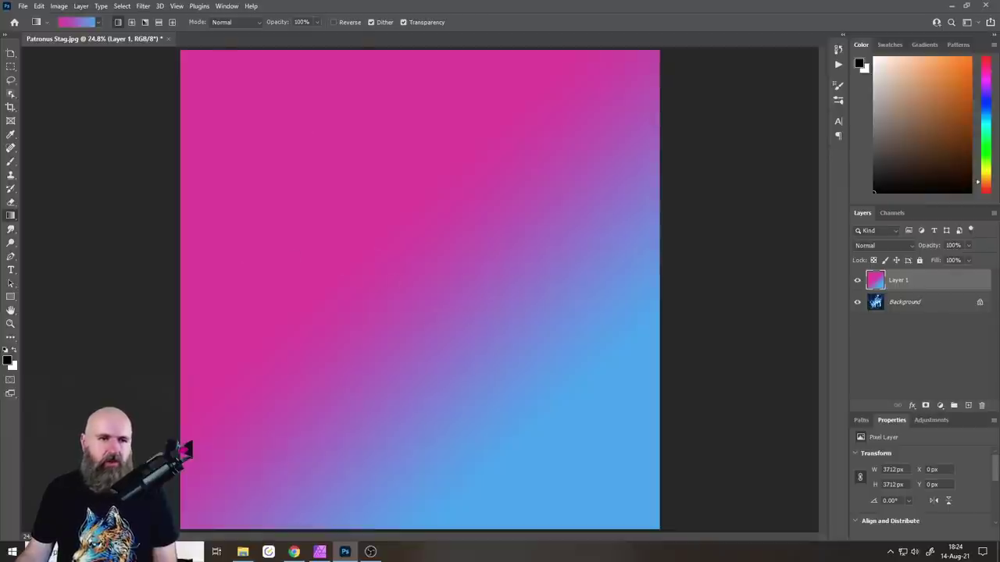
- Keep the Normal blend mode and redraw the gradient as radial with a pink centre
click(223, 23)
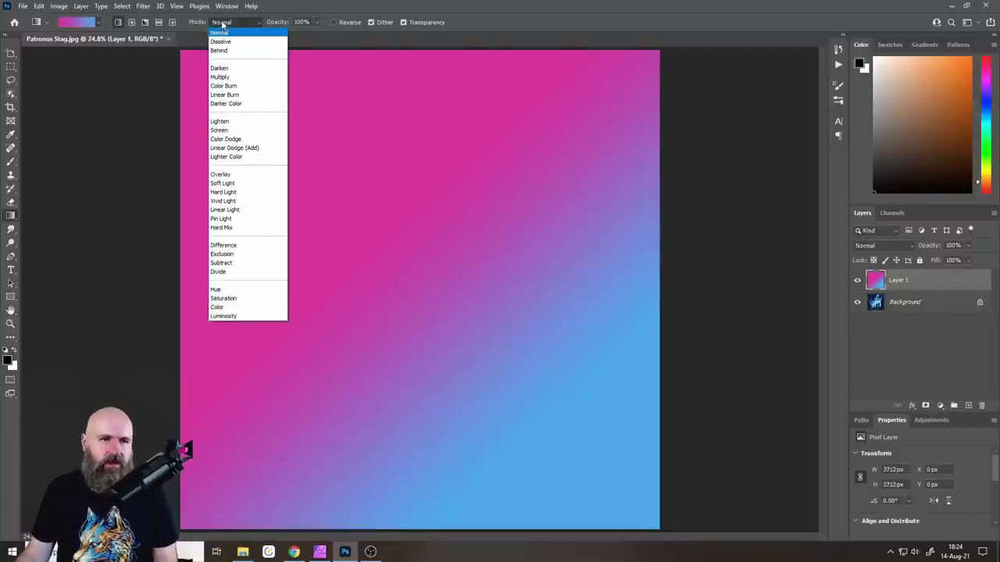
click(223, 25)
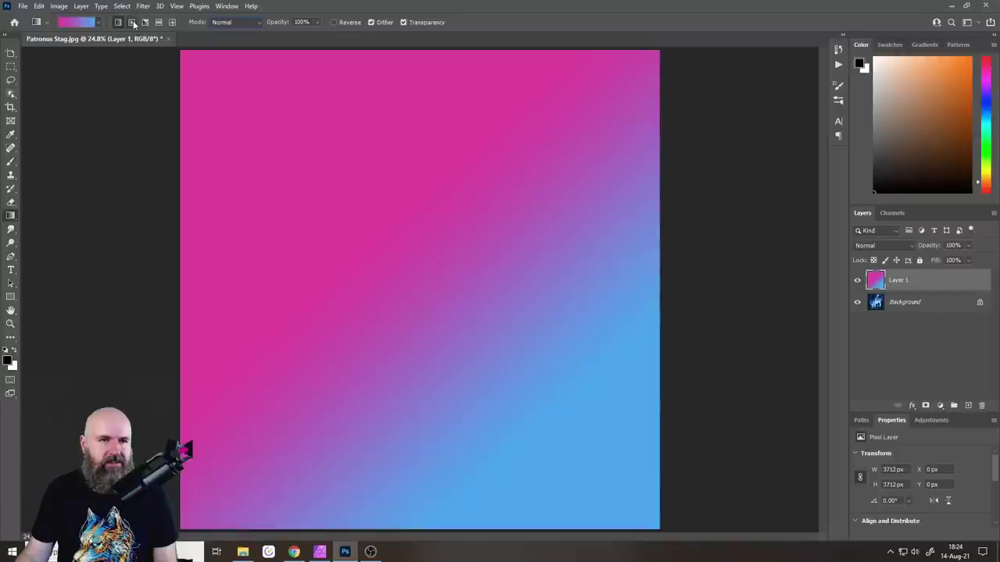
click(132, 22)
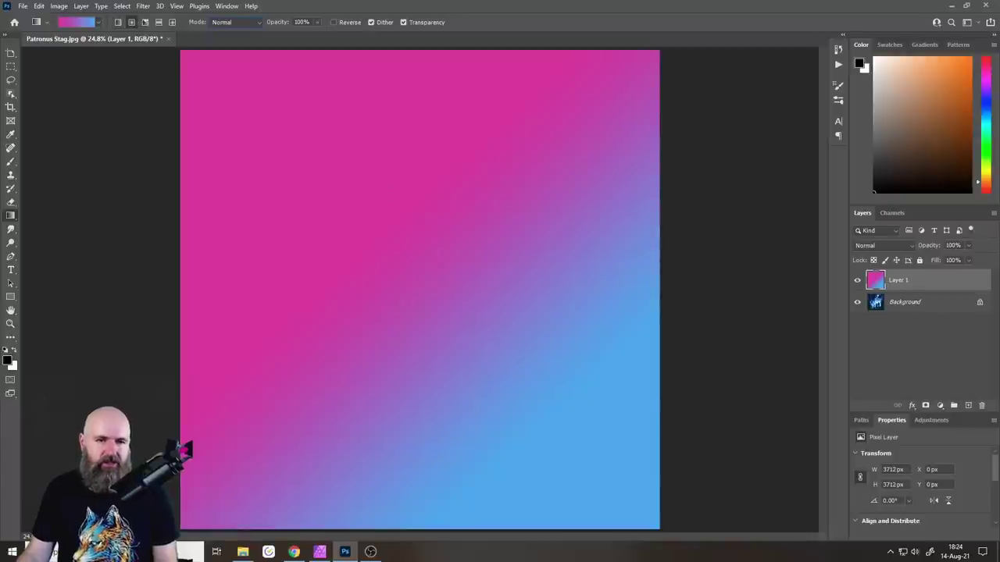
drag(396, 268, 562, 421)
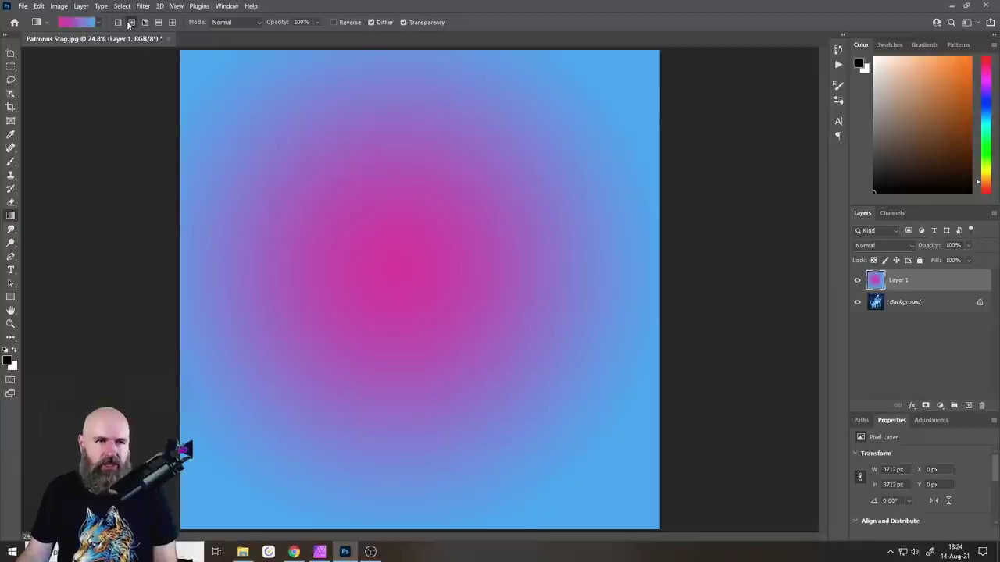
- Try a dark green end colour stop in the Gradient Editor
click(75, 23)
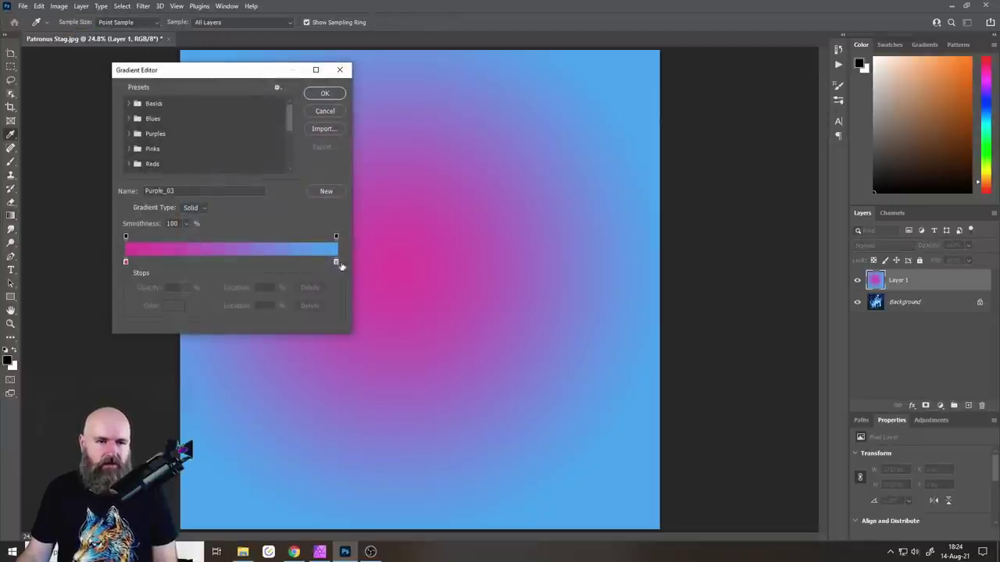
click(337, 262)
click(172, 307)
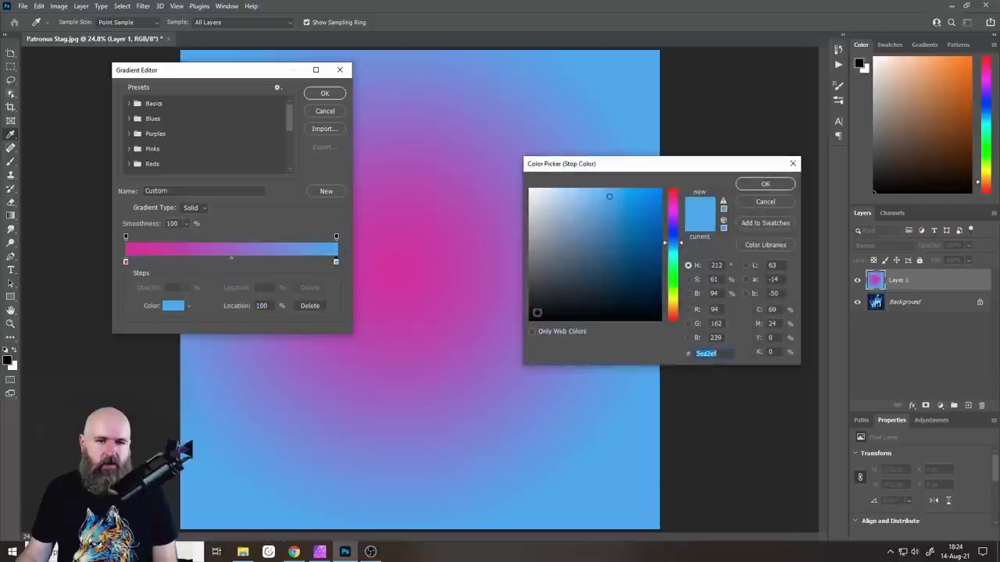
click(672, 275)
drag(647, 217, 647, 238)
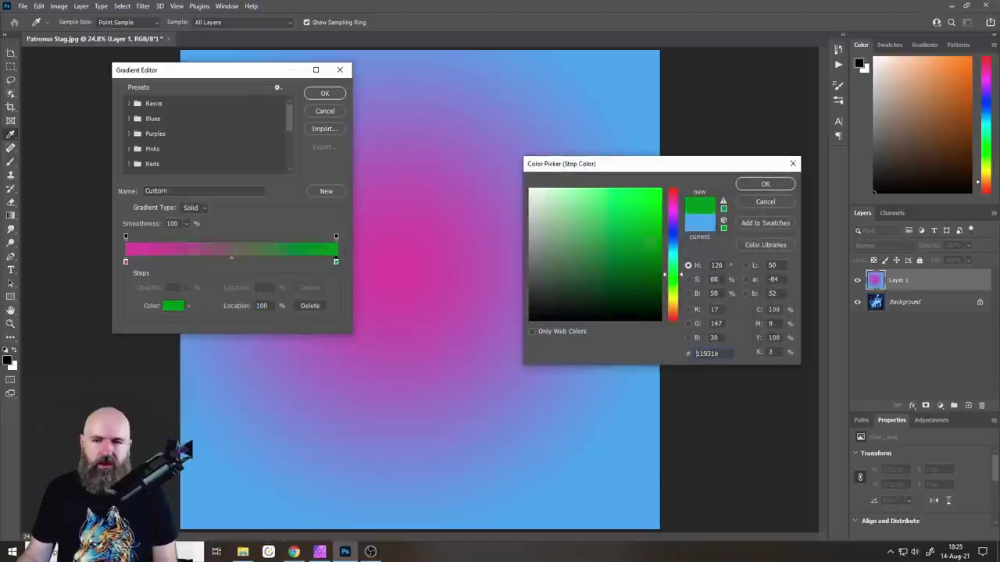
click(766, 184)
click(341, 72)
- Undo and redraw the radial gradient, then delete Layer 1 and confirm Yes
key(ctrl+z)
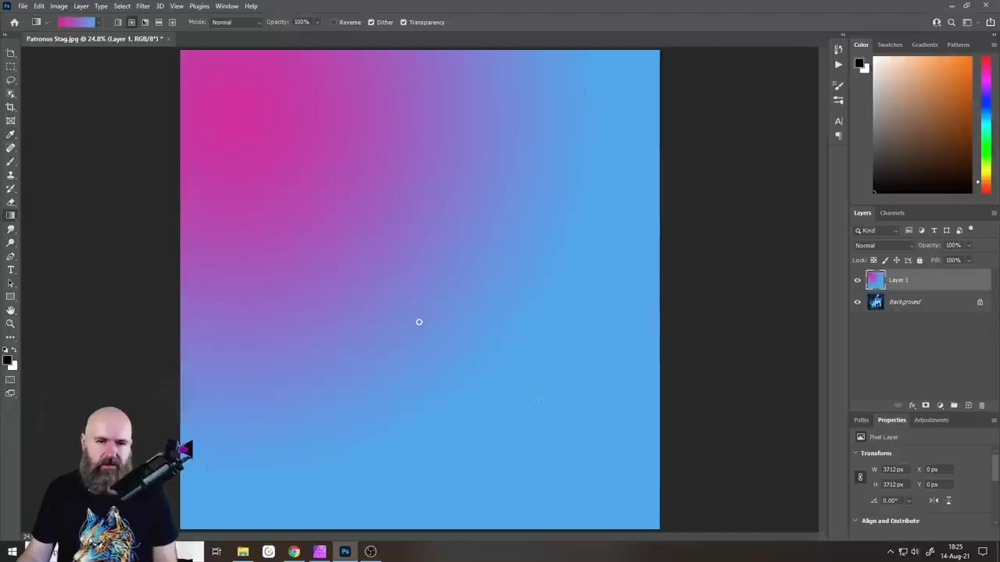
drag(417, 323, 297, 249)
click(78, 23)
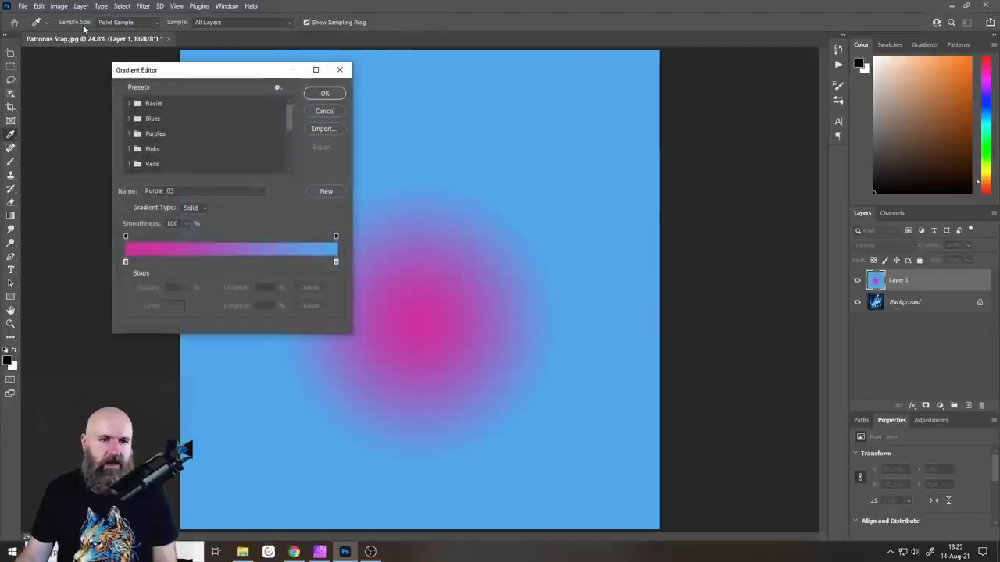
click(322, 110)
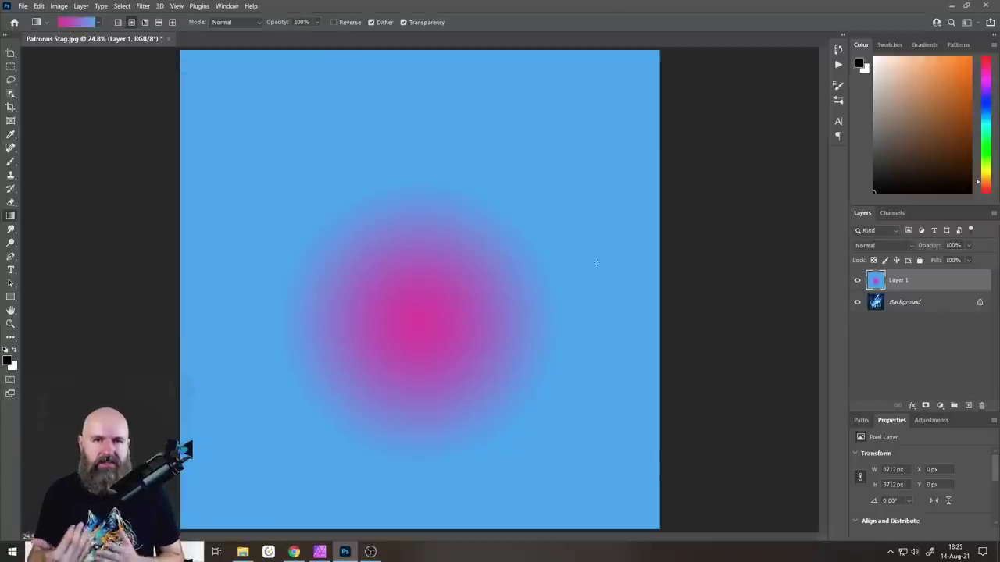
click(982, 405)
click(451, 205)
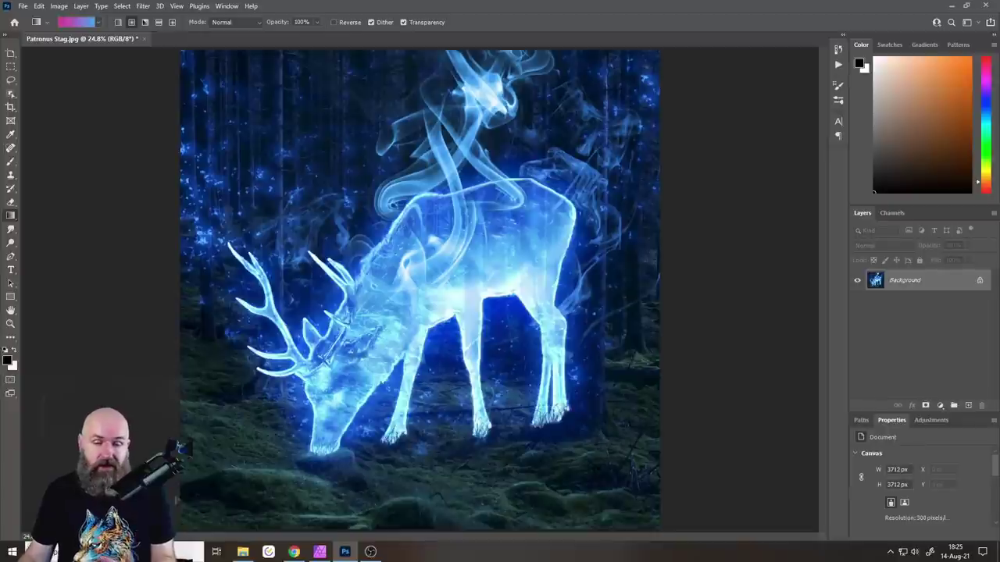
- Back in Affinity Photo, delete the pink radial gradient pixel layer, leaving only the stag Background layer
click(319, 551)
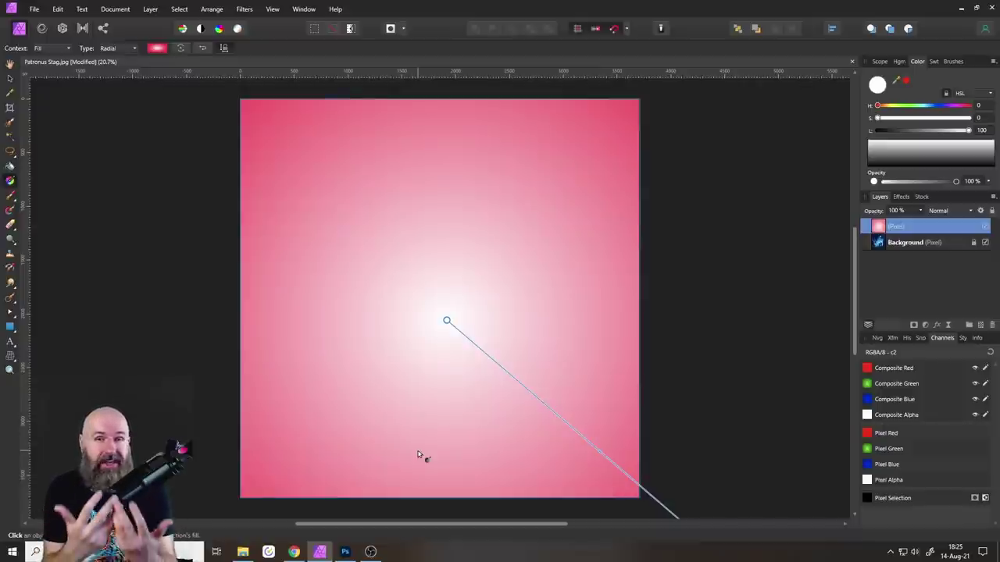
click(992, 327)
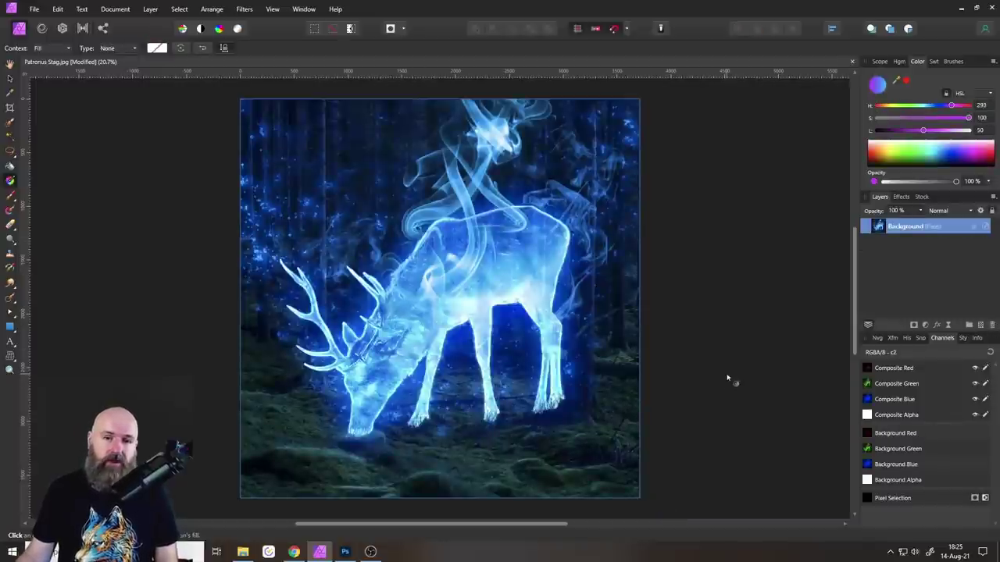
- In Chrome's Affinity tab, browse the Designer, Photo and Publisher product cards priced at €54.99
click(294, 551)
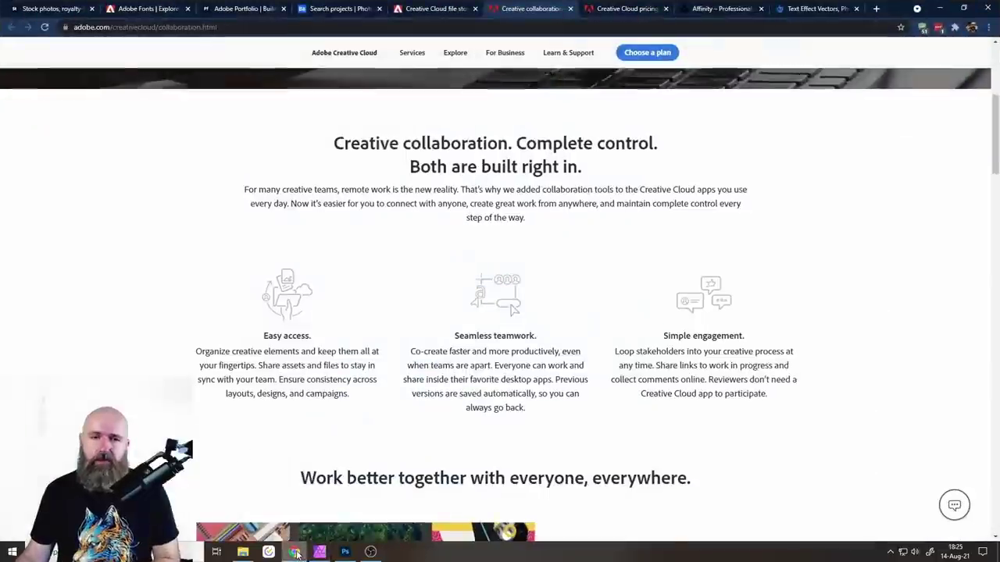
click(719, 10)
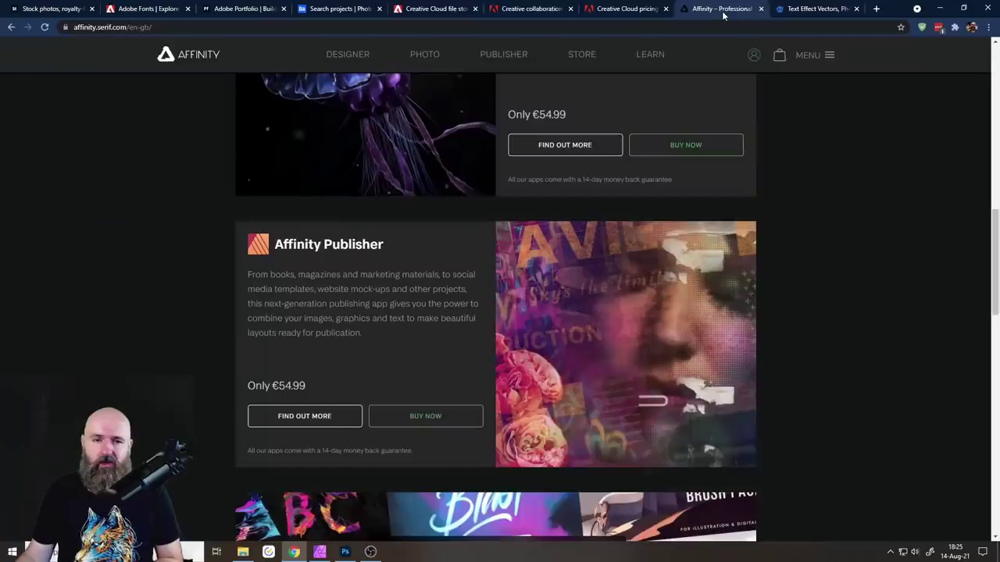
scroll(754, 299, up, 10)
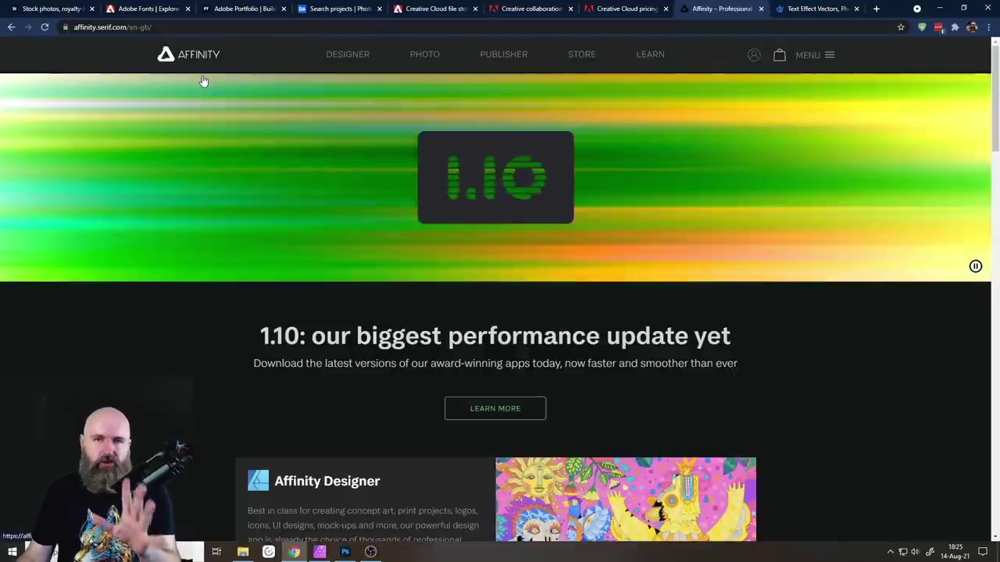
scroll(378, 216, down, 3)
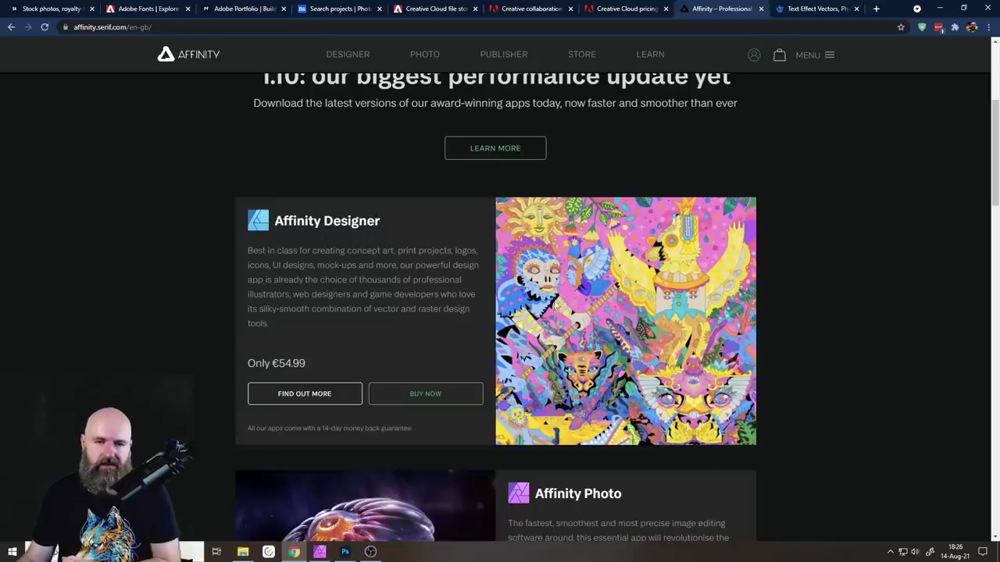
scroll(565, 299, down, 4)
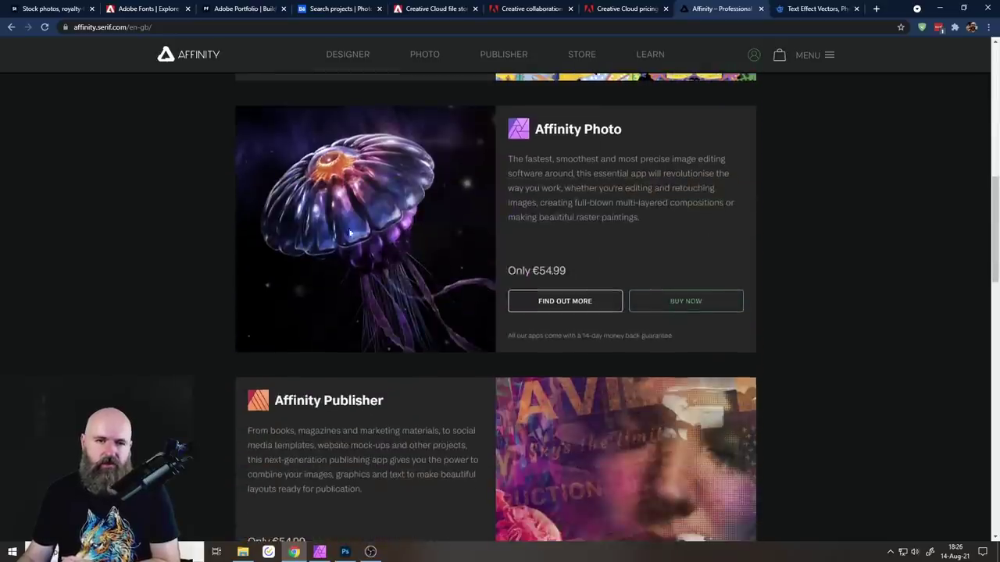
scroll(477, 283, down, 2)
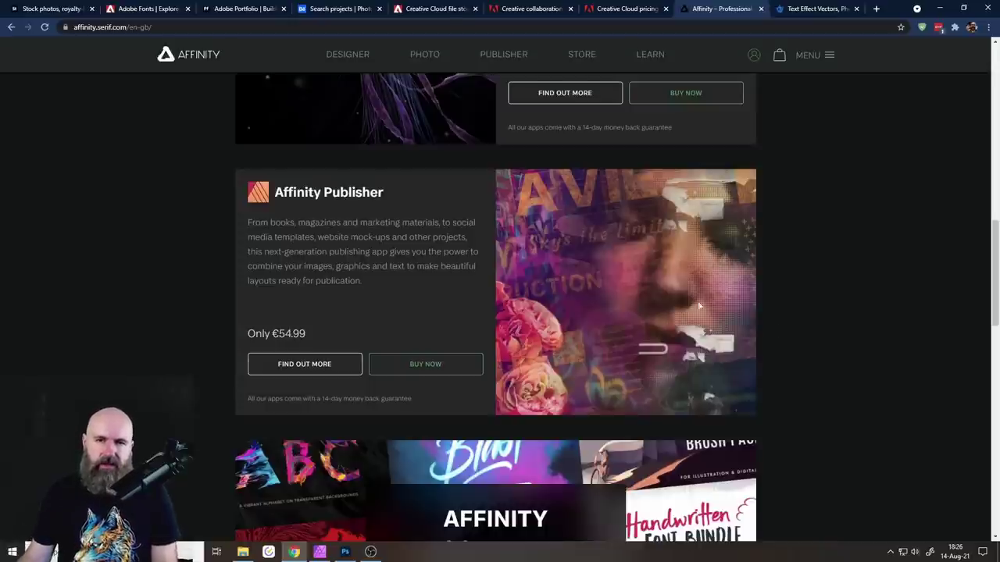
scroll(613, 285, up, 6)
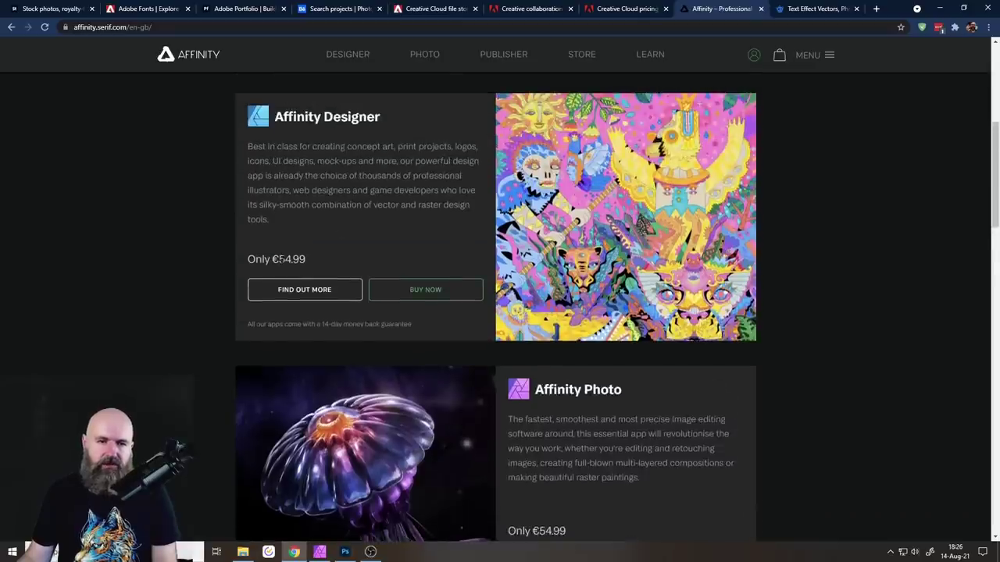
drag(278, 259, 312, 261)
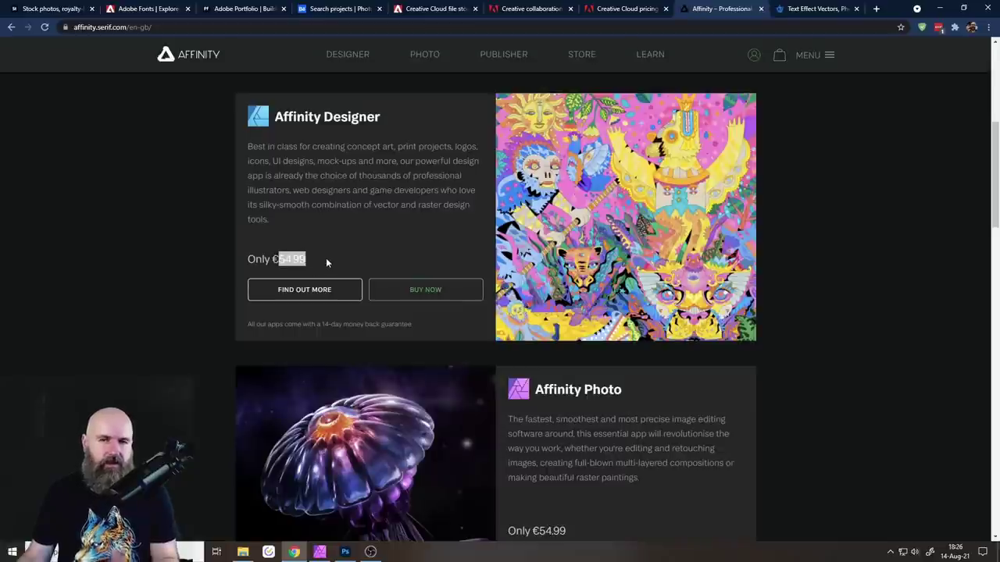
click(325, 257)
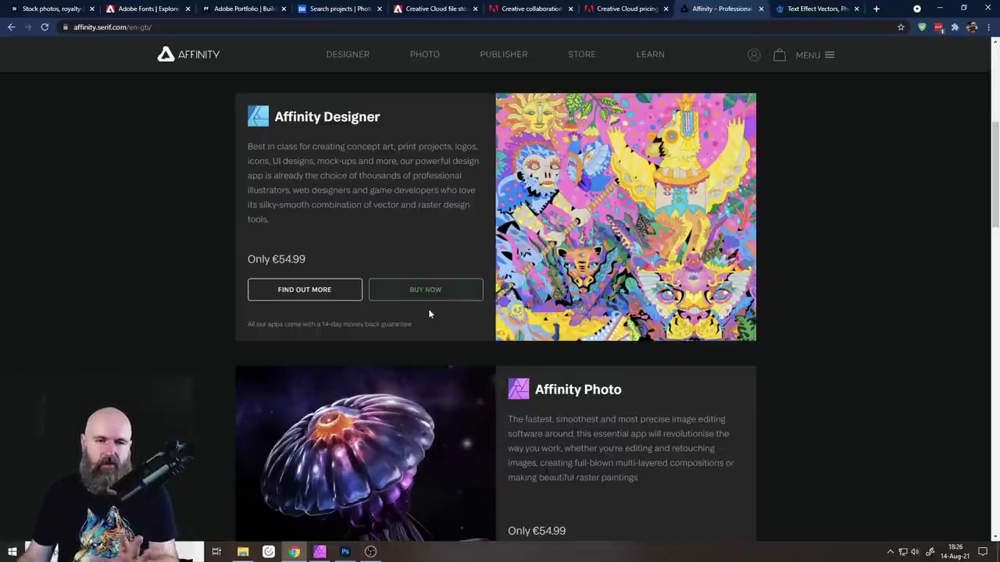
scroll(468, 304, down, 4)
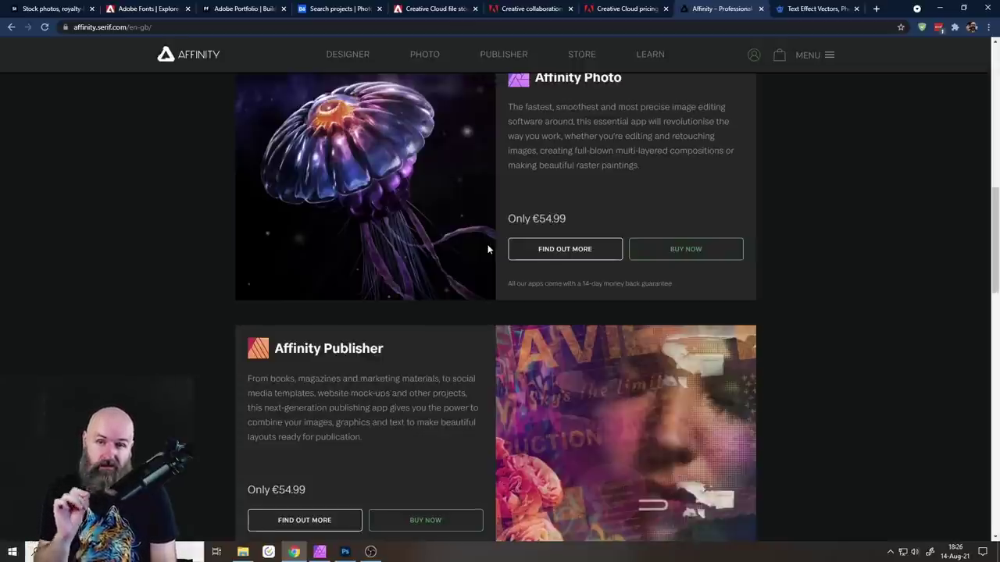
click(603, 10)
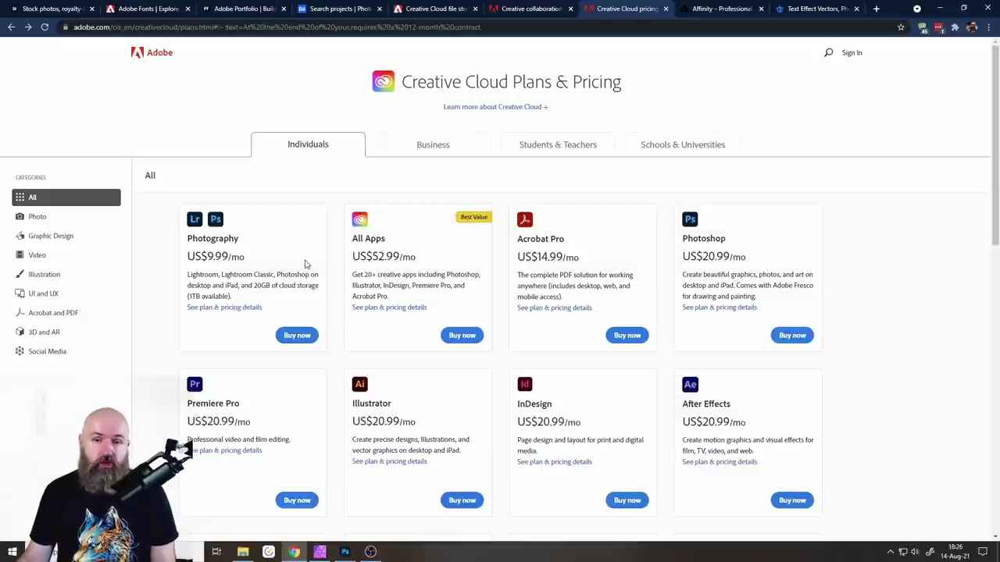
scroll(305, 264, down, 2)
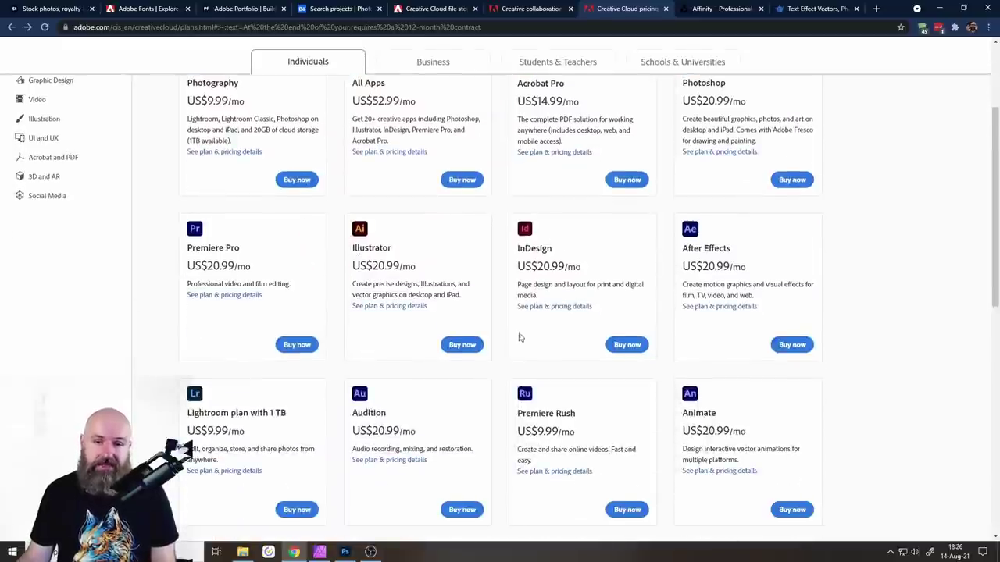
scroll(476, 323, up, 1)
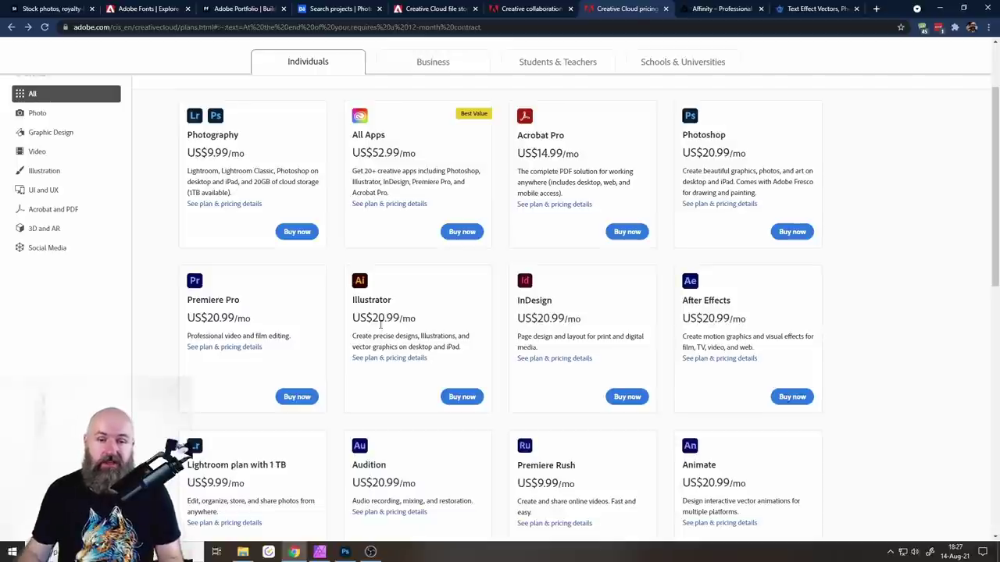
scroll(245, 178, up, 1)
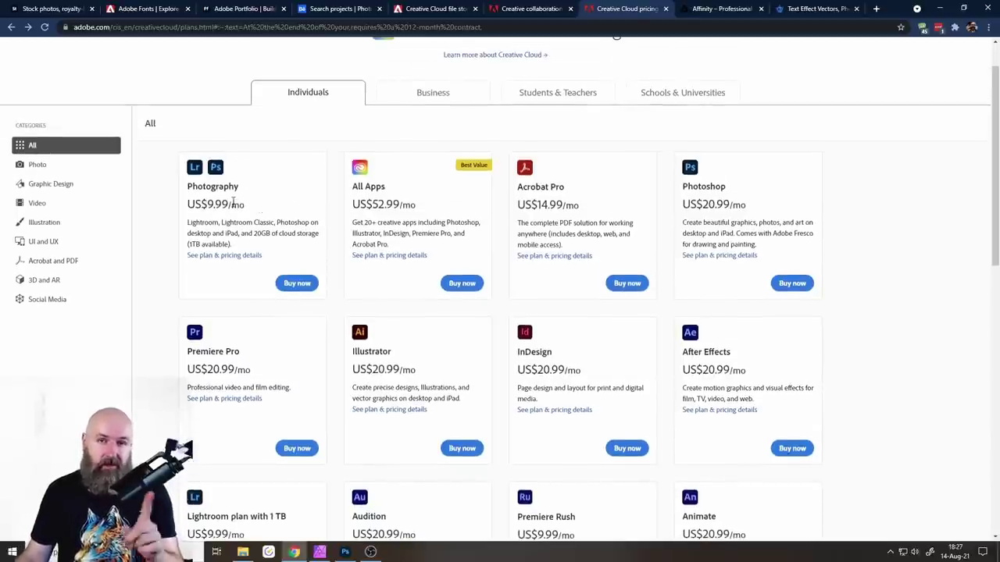
scroll(235, 207, down, 1)
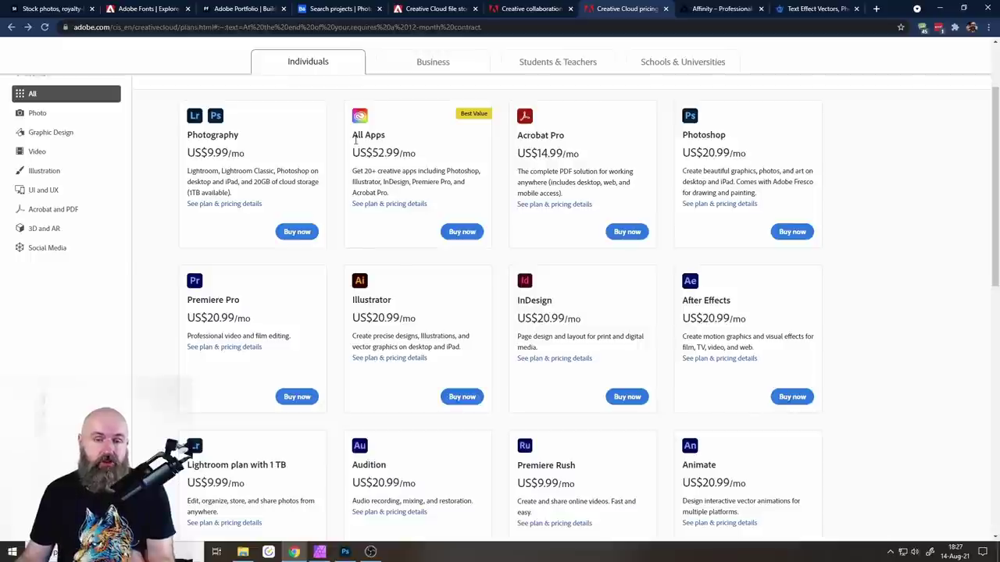
scroll(372, 145, up, 1)
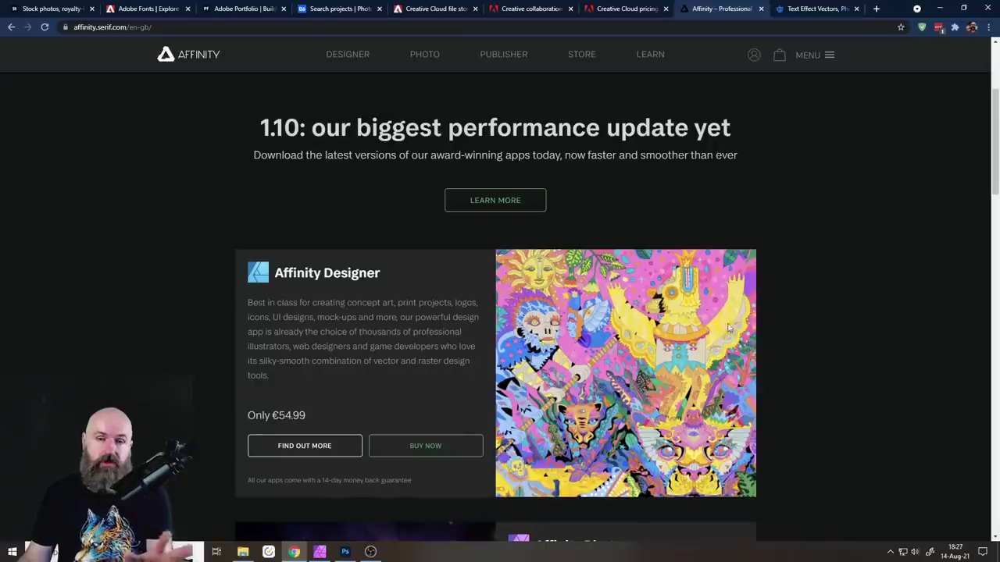
scroll(722, 332, down, 4)
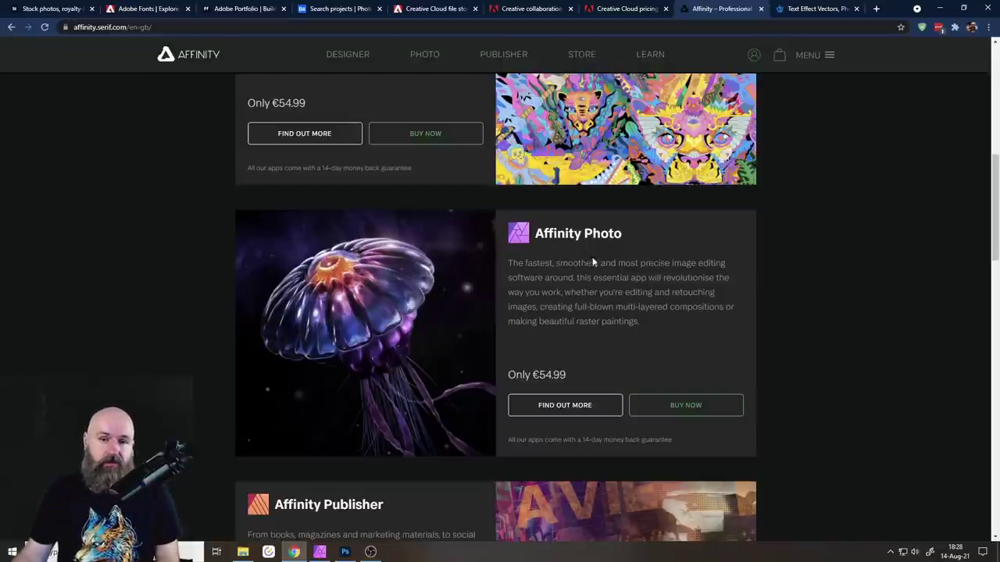
scroll(496, 313, up, 3)
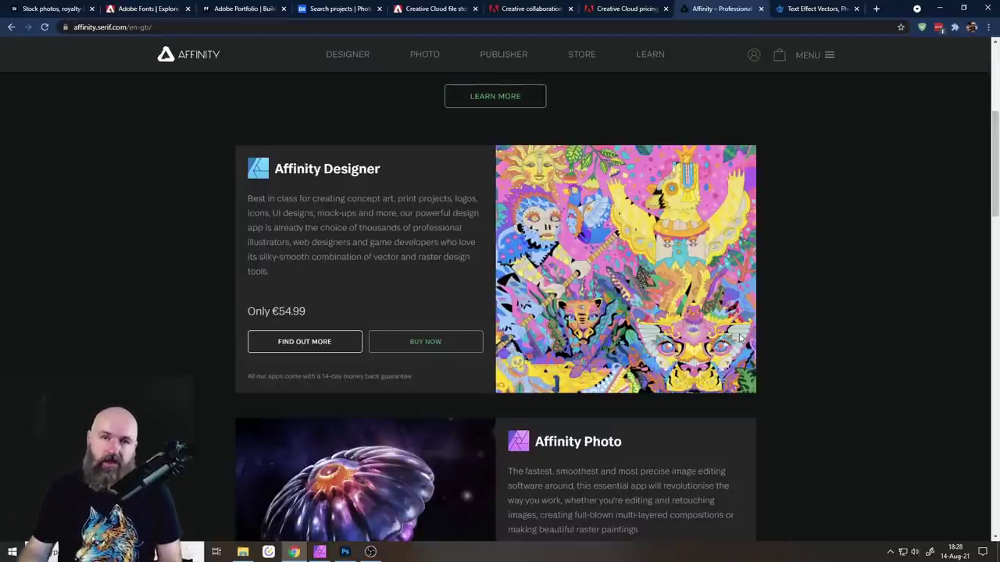
click(345, 552)
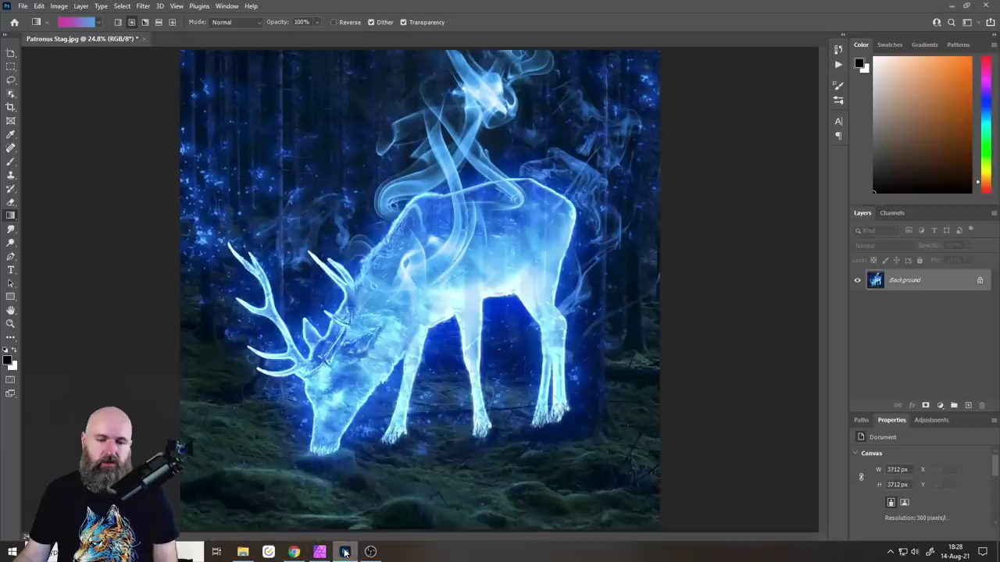
click(989, 22)
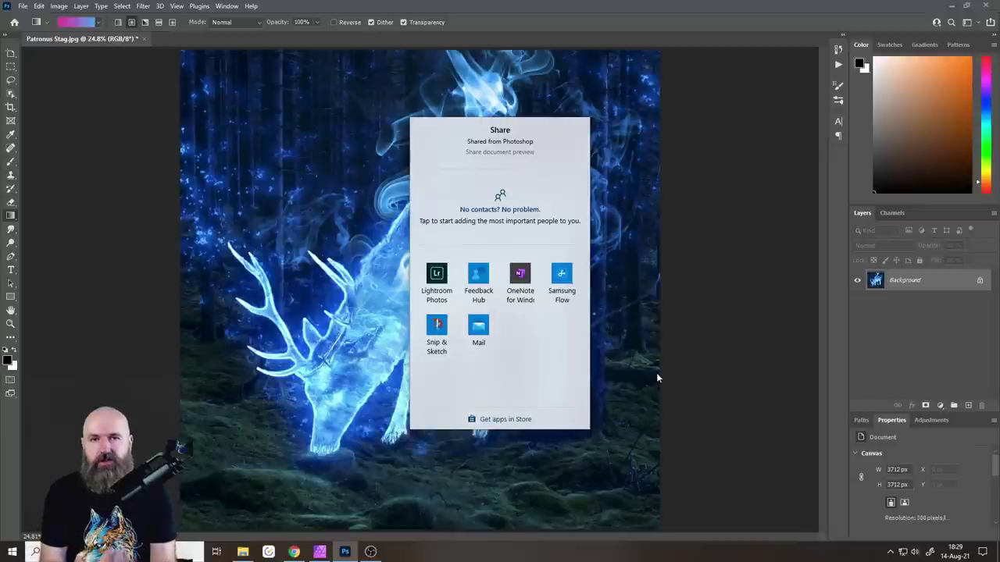
click(720, 328)
click(936, 23)
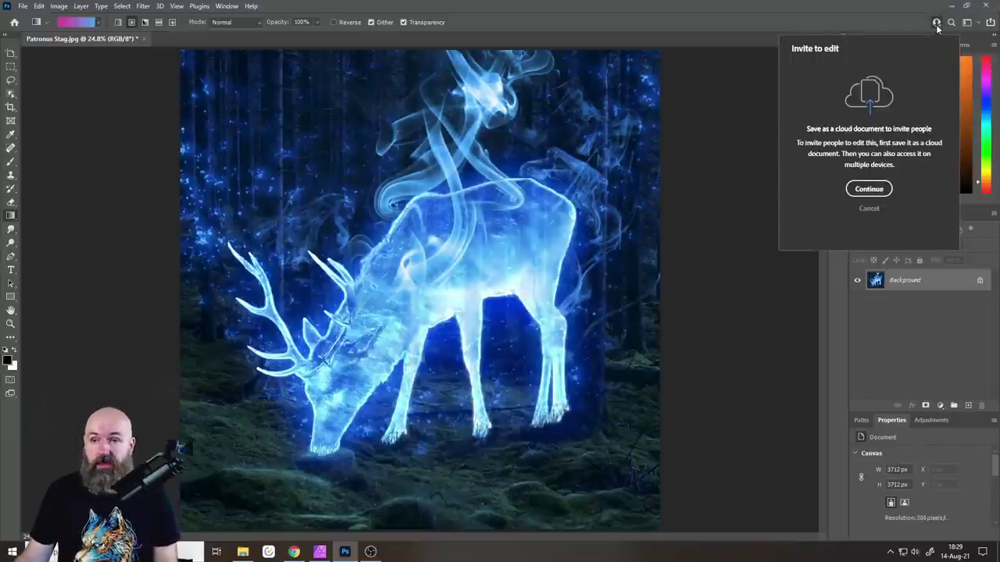
click(699, 183)
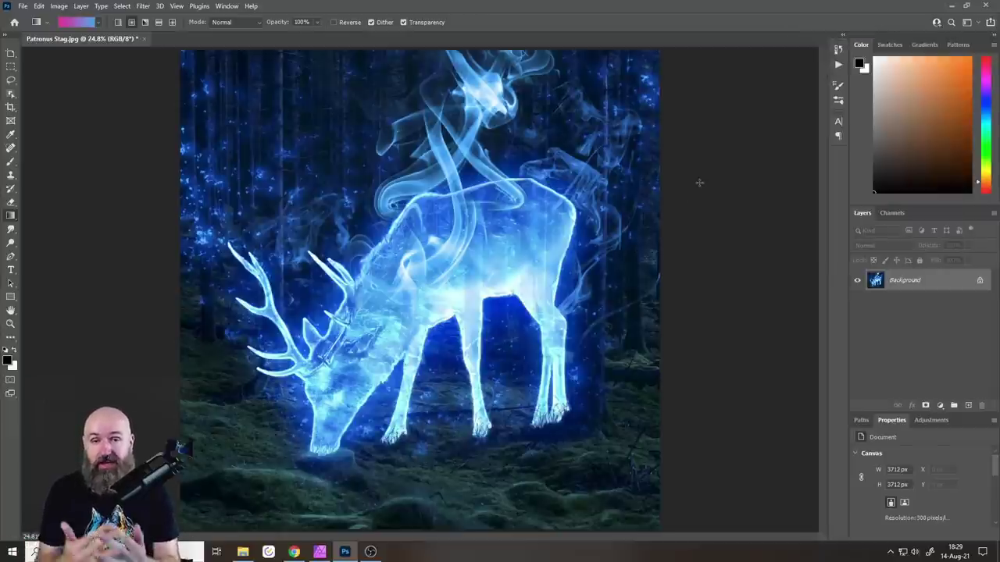
click(293, 552)
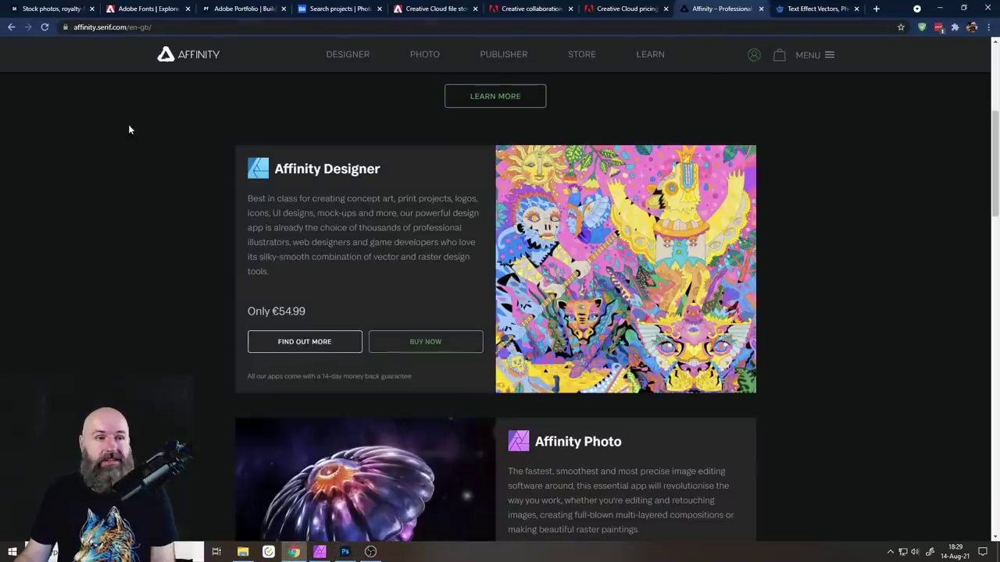
- Look over the Adobe Stock and Adobe Fonts pages, then scroll through the Adobe Portfolio page
click(39, 9)
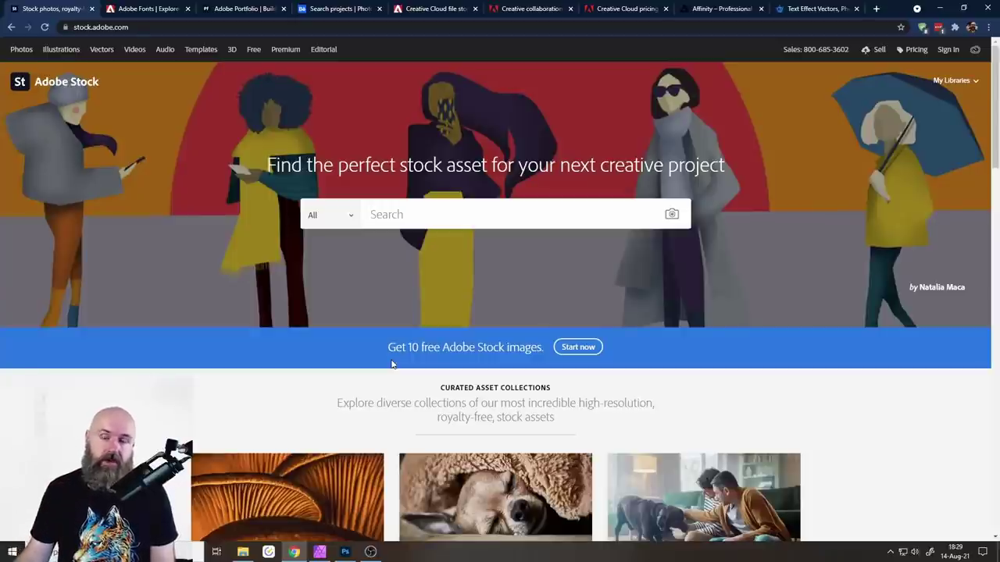
click(148, 10)
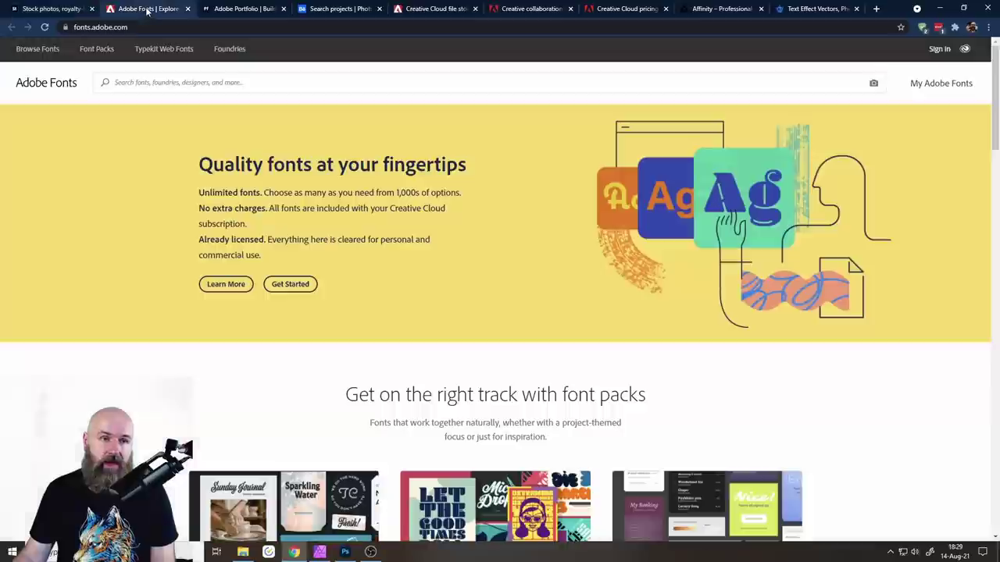
click(228, 9)
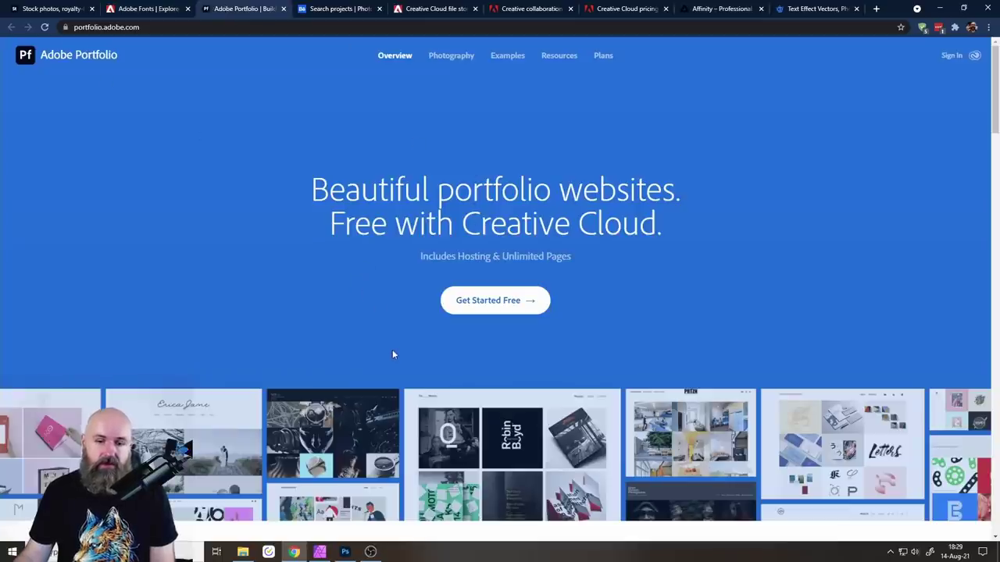
scroll(392, 349, down, 5)
scroll(399, 330, up, 3)
scroll(398, 330, down, 5)
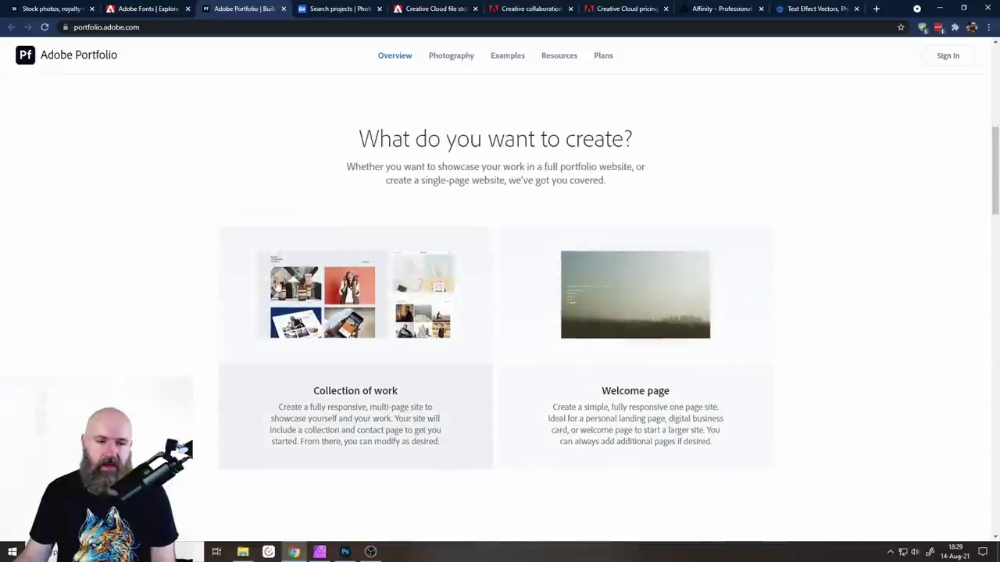
scroll(401, 328, up, 7)
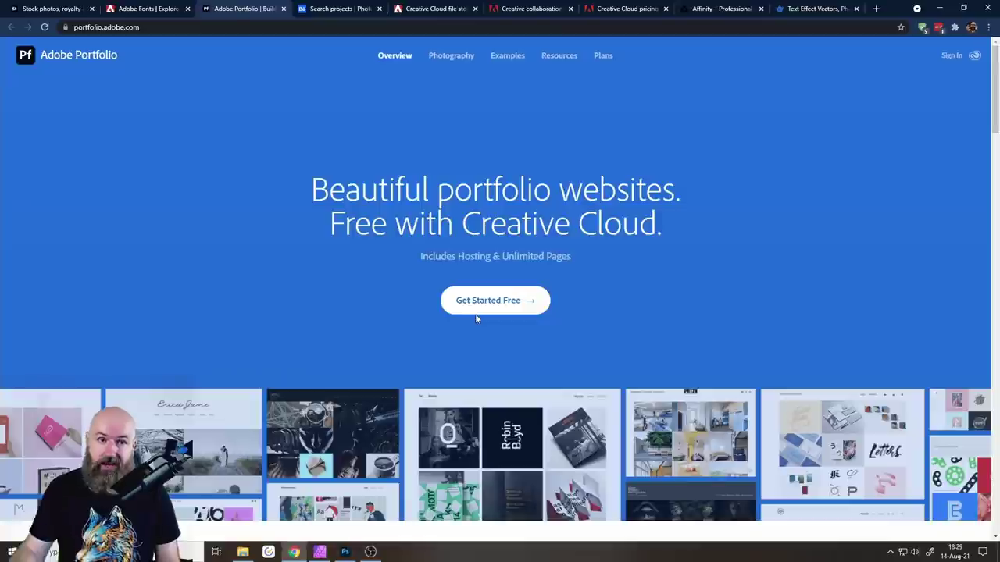
- Tour the Behance gallery and Creative Cloud storage and collaboration pages, ending on Freepik's text effect results
click(324, 10)
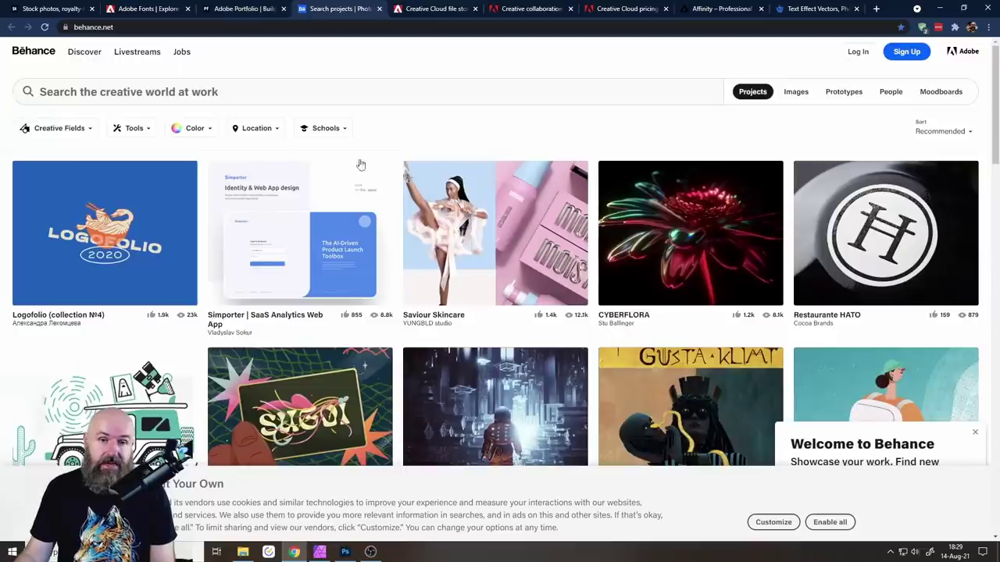
scroll(584, 463, down, 3)
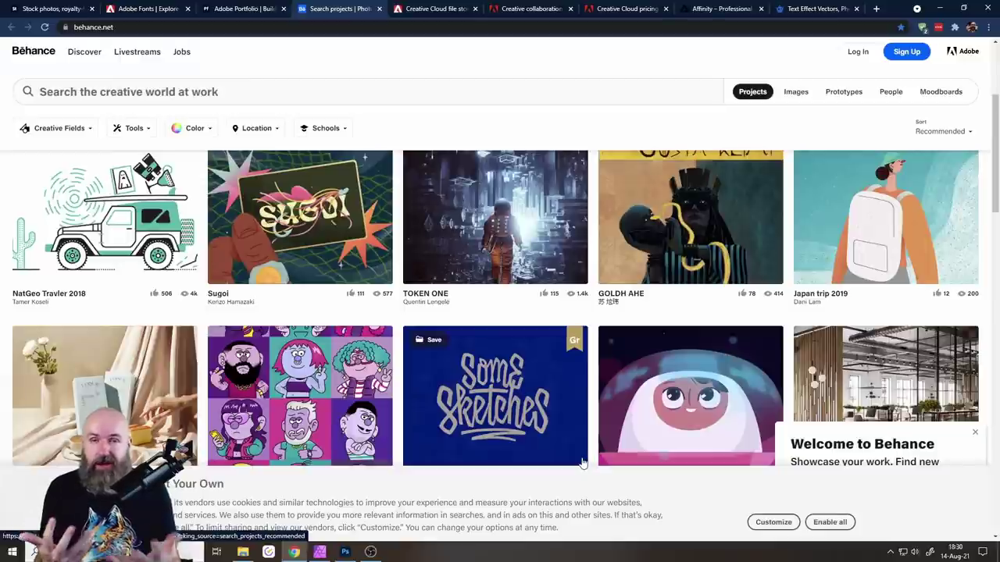
click(437, 9)
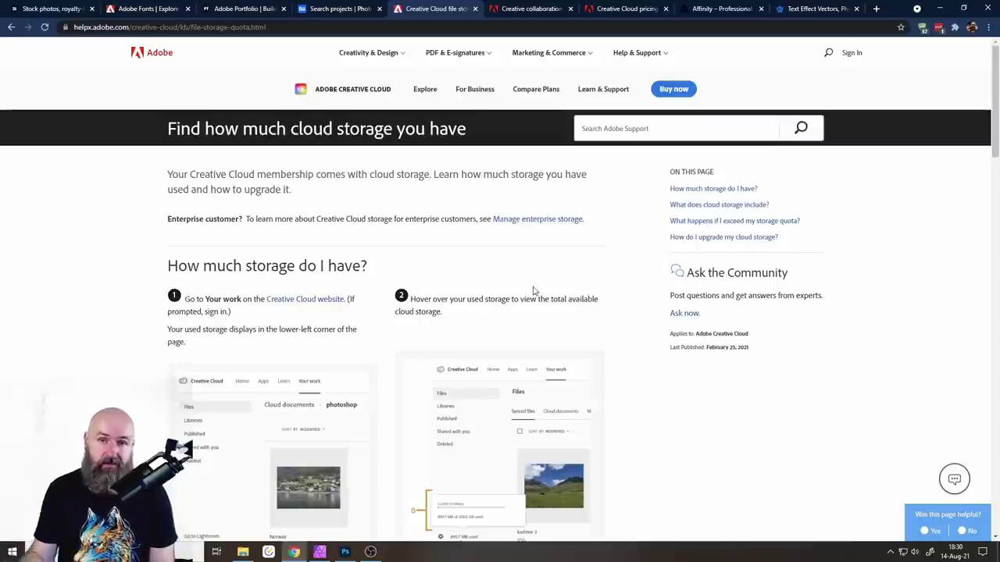
click(531, 9)
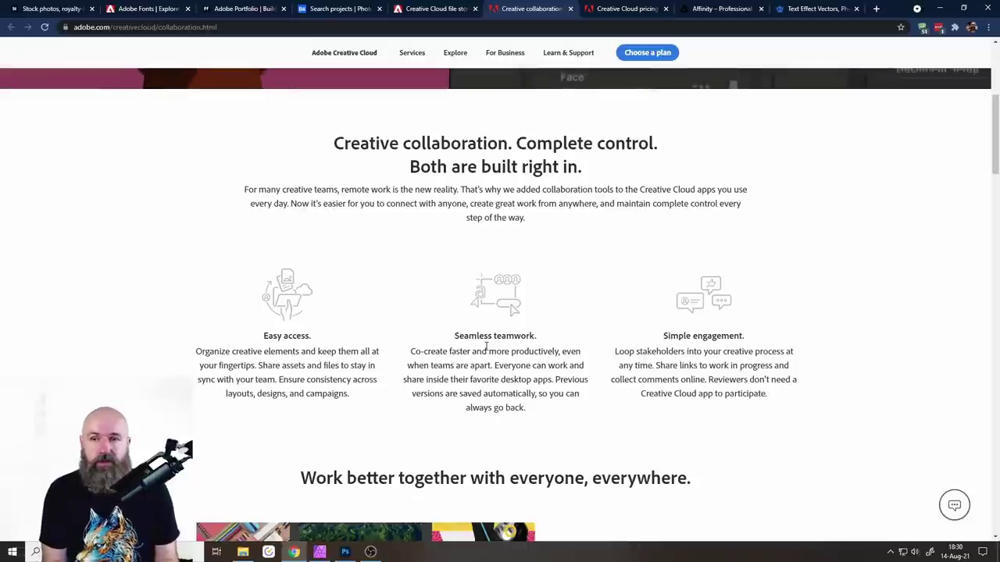
click(812, 8)
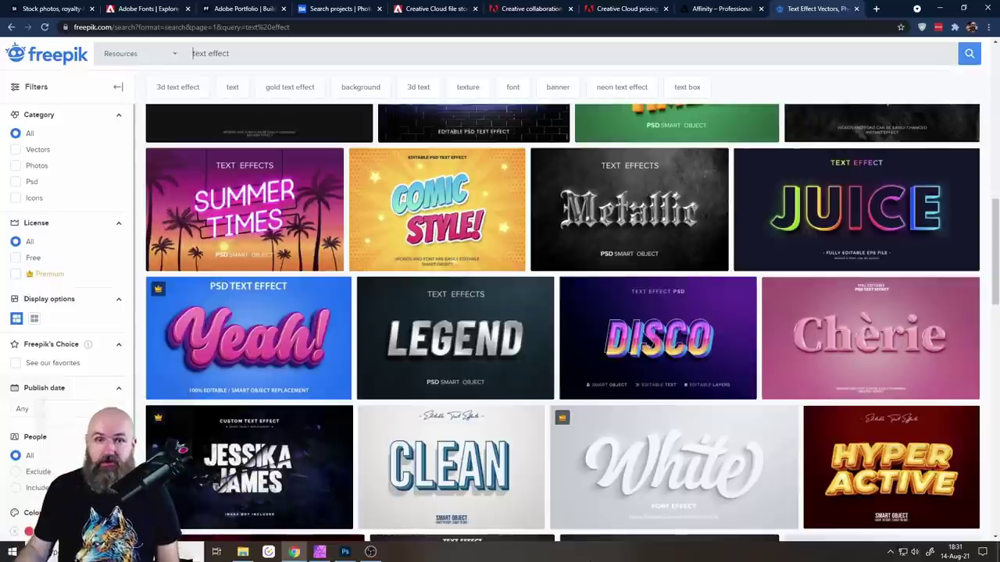
- Revisit the Adobe Stock and Adobe Fonts pages, ending on the Creative Cloud storage help page
click(28, 8)
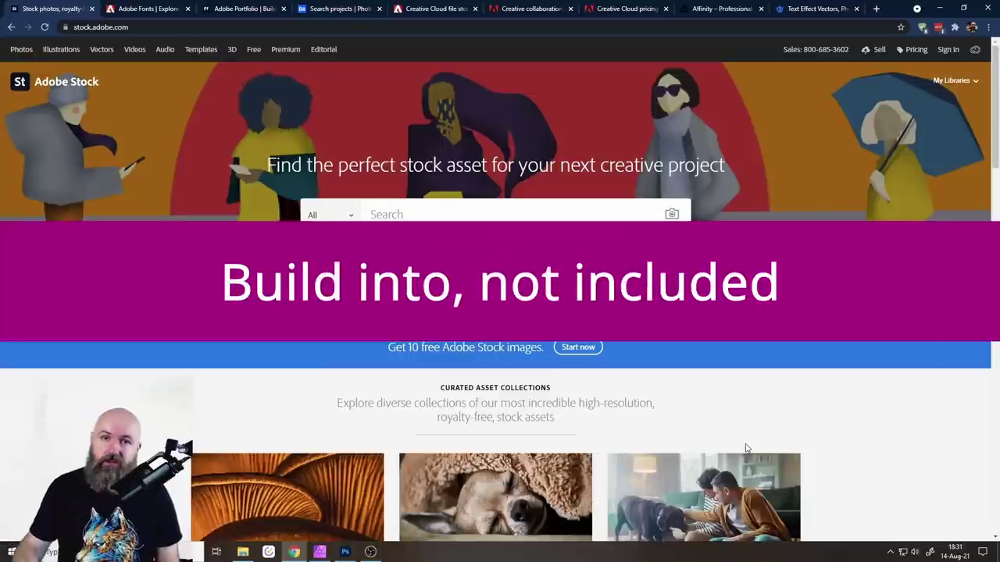
click(162, 10)
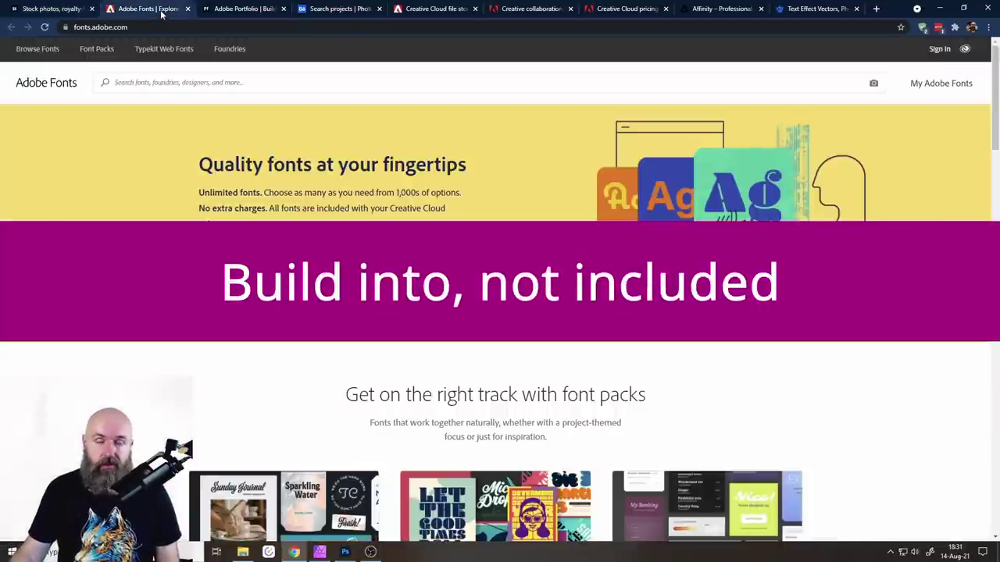
click(432, 9)
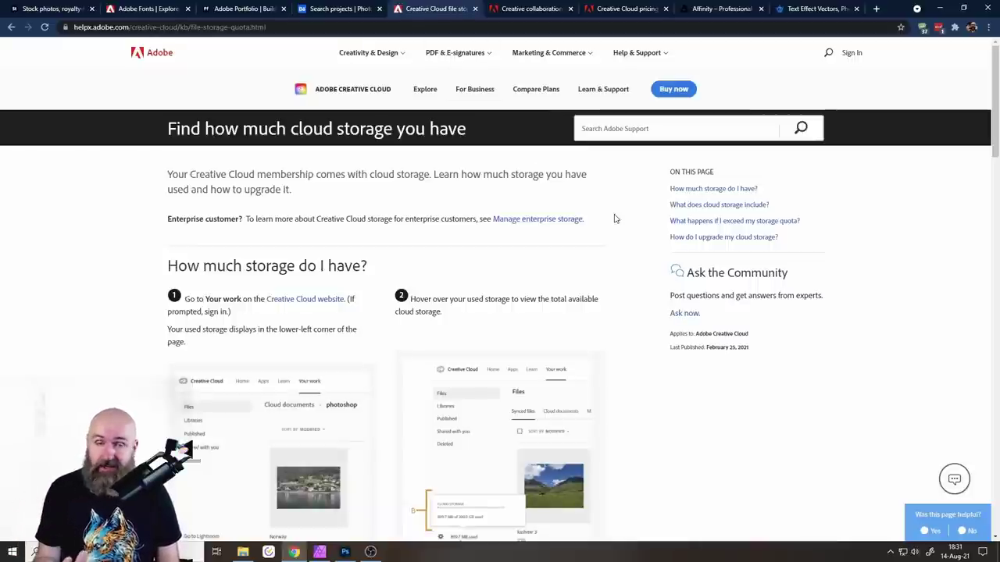
- Check the Affinity Photo card on the Affinity product page, then return to Patronus Stag.jpg in Affinity Photo
click(715, 8)
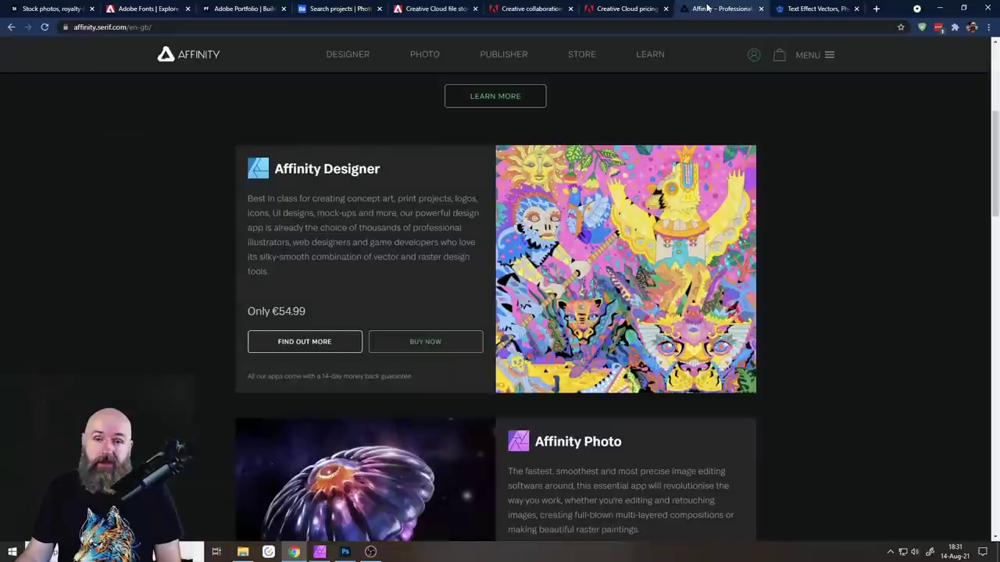
scroll(610, 382, down, 3)
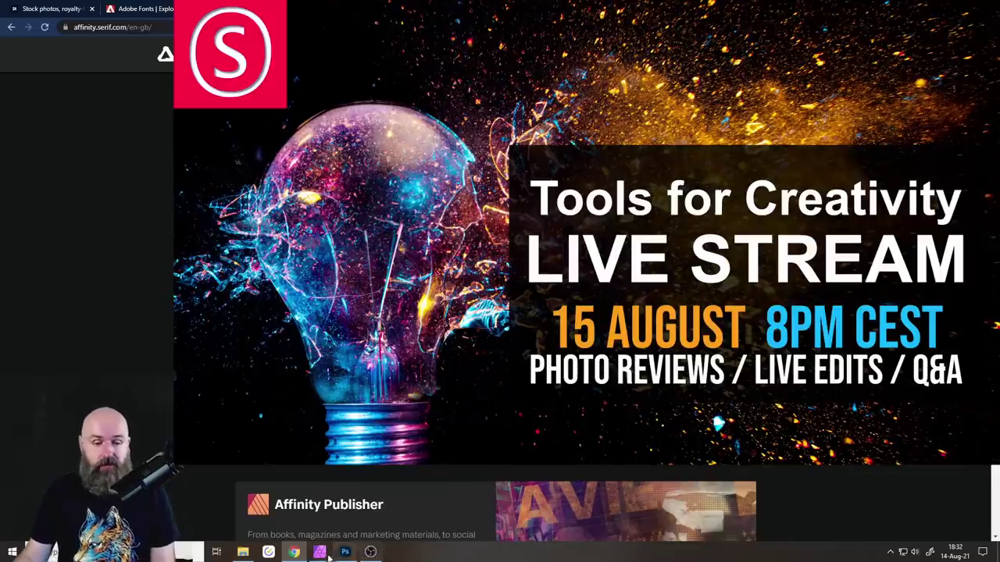
click(321, 552)
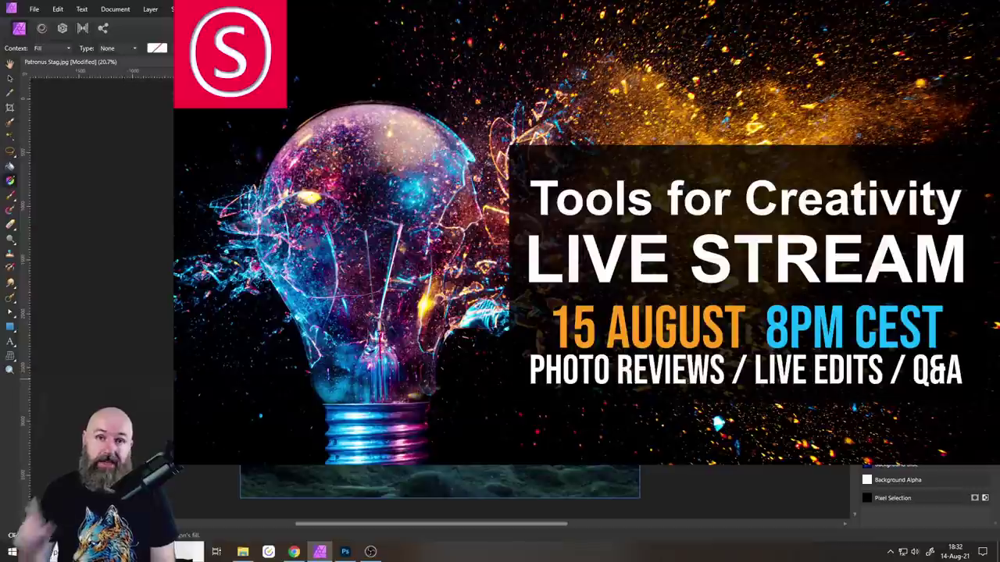